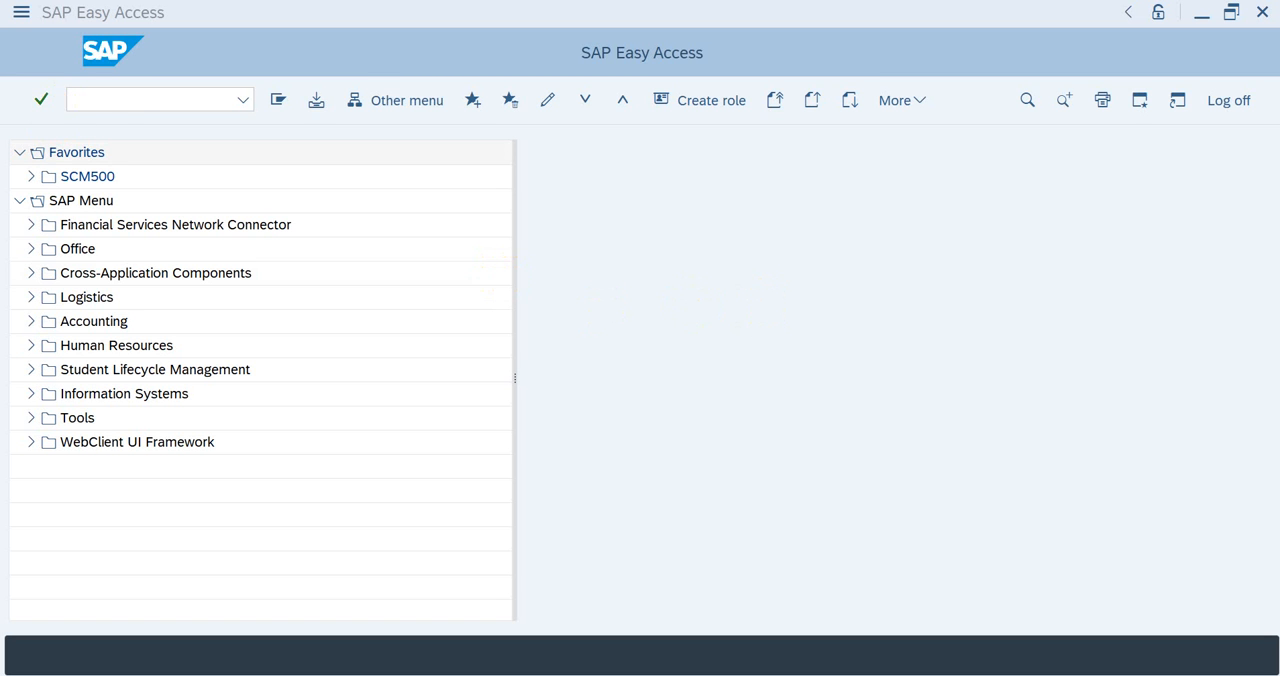
Step: Open the stock/requirements list with transaction MD04 for material T-M500DA00 in plant 1000
left_click(116, 96)
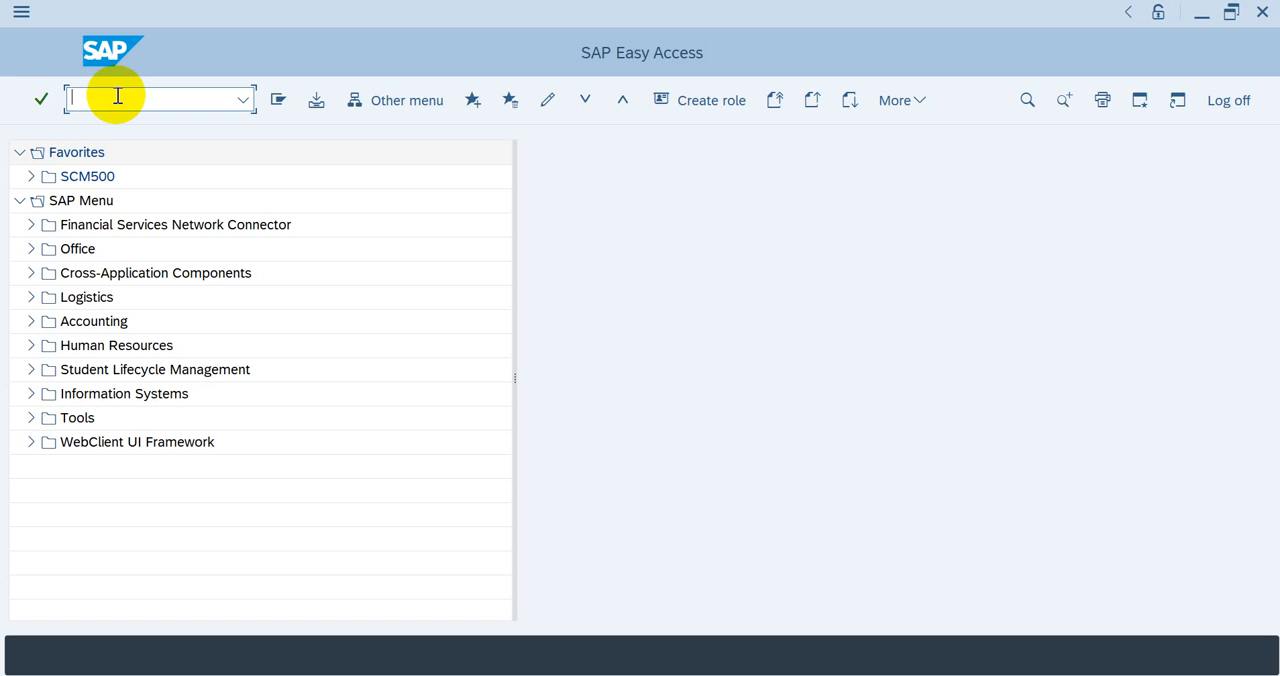
type("md04")
key("Return")
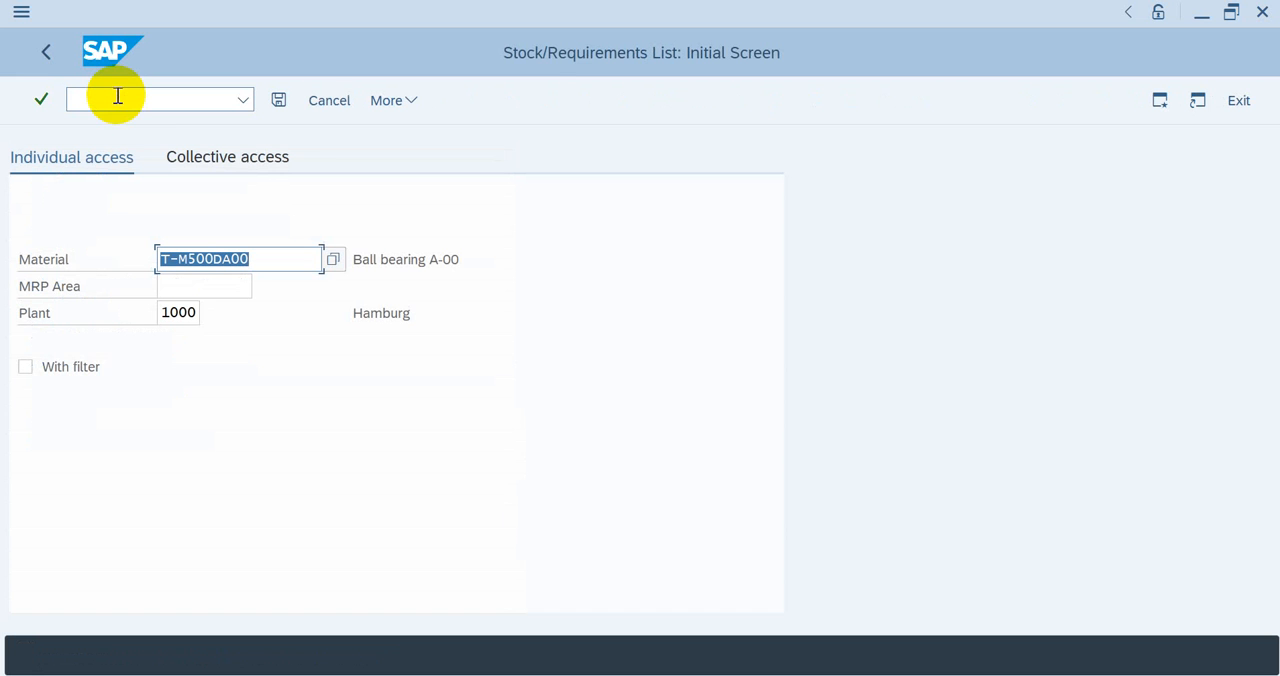
key("Return")
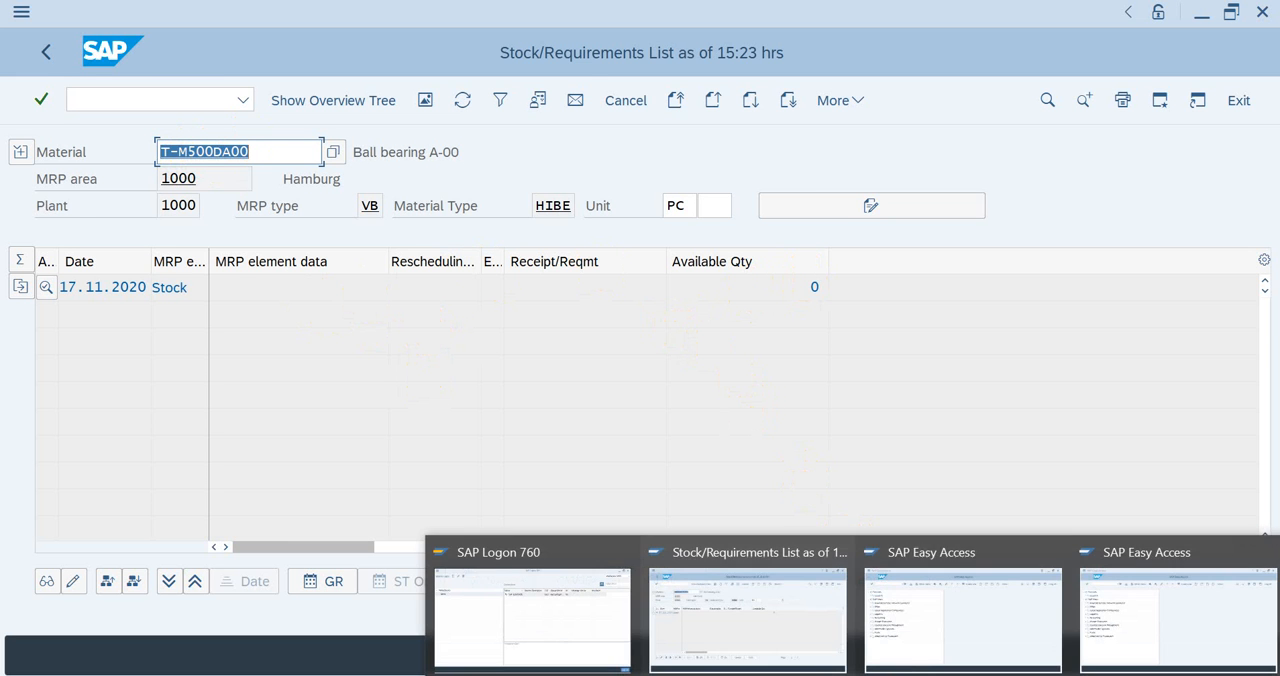
Step: In a second session, display the stock overview with transaction MMBE for material T-M500DA00 in plant 1000
left_click(902, 620)
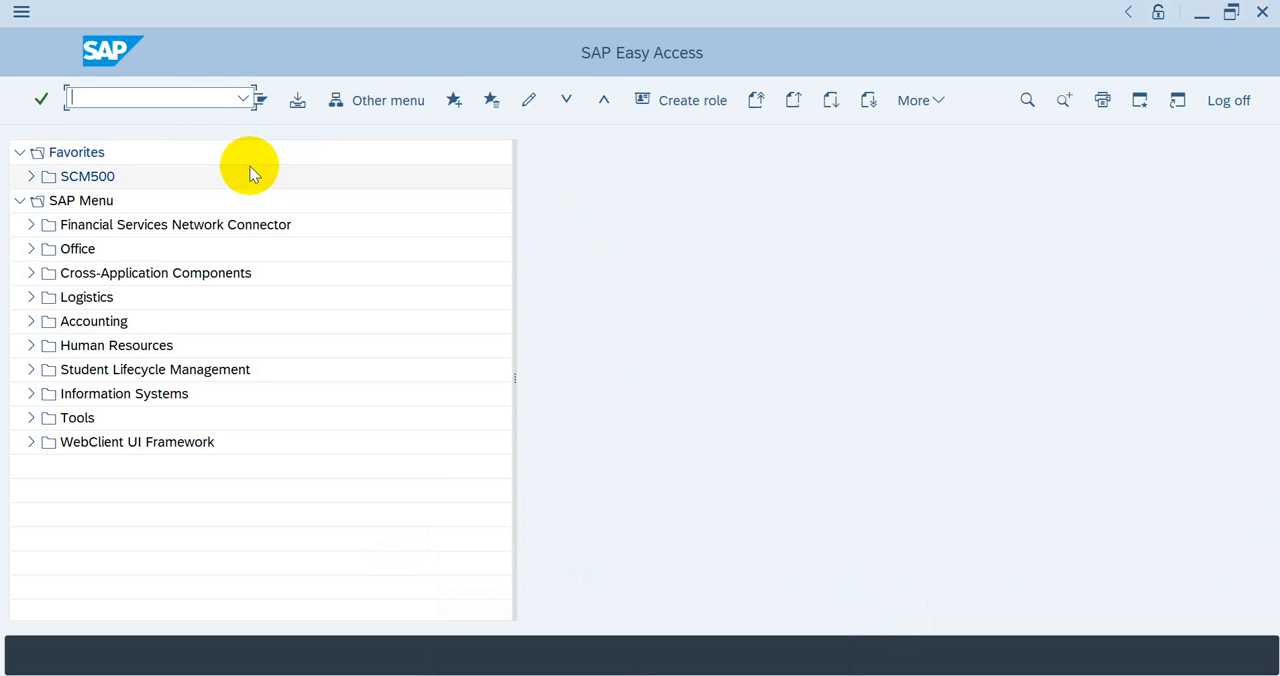
left_click(121, 97)
type("mm")
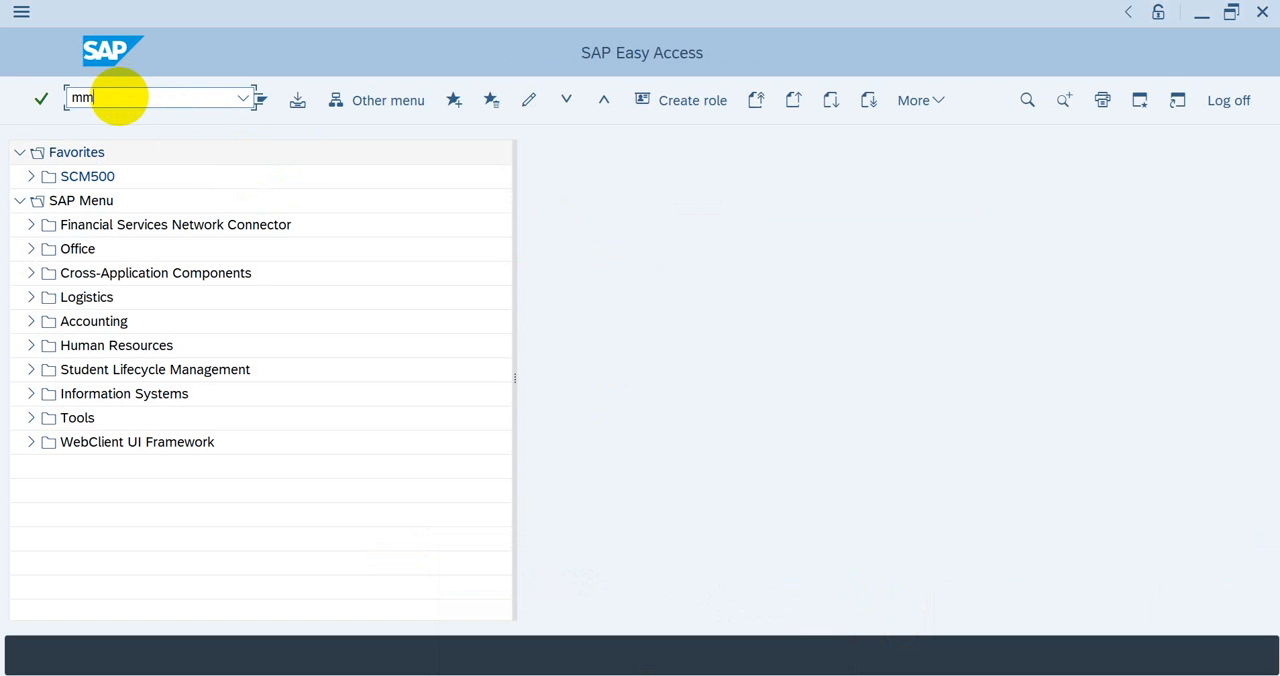
type("be")
key("Return")
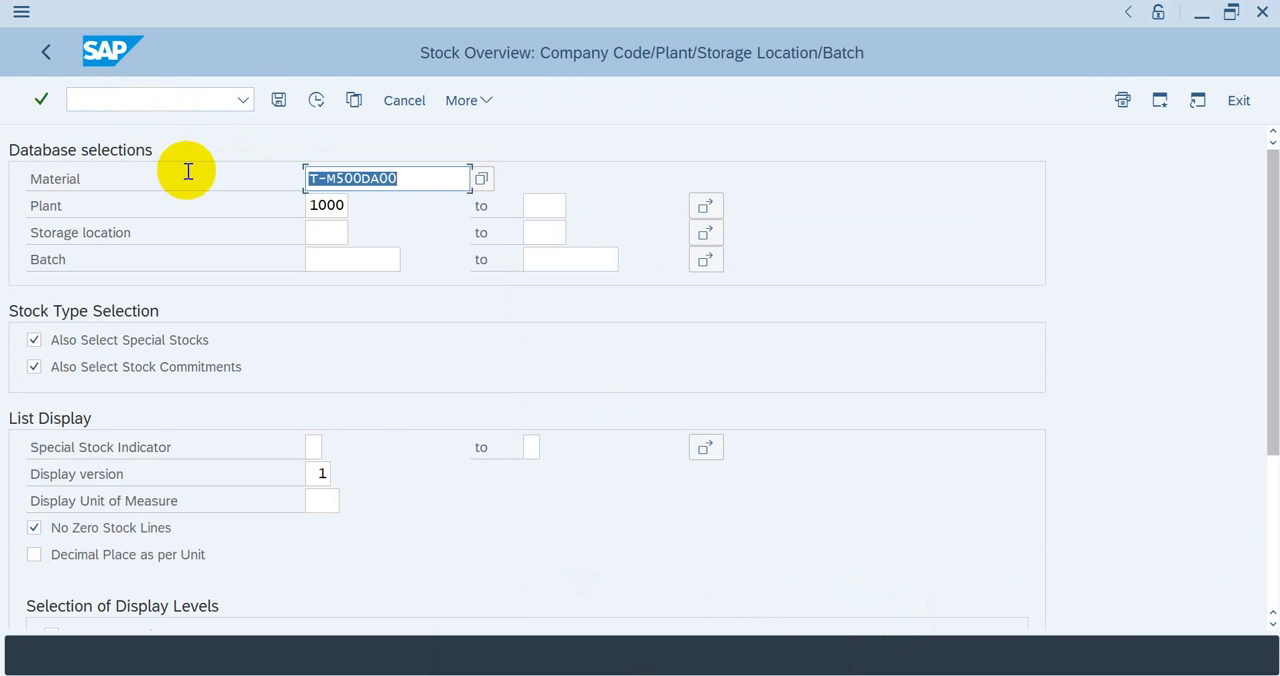
left_click(323, 109)
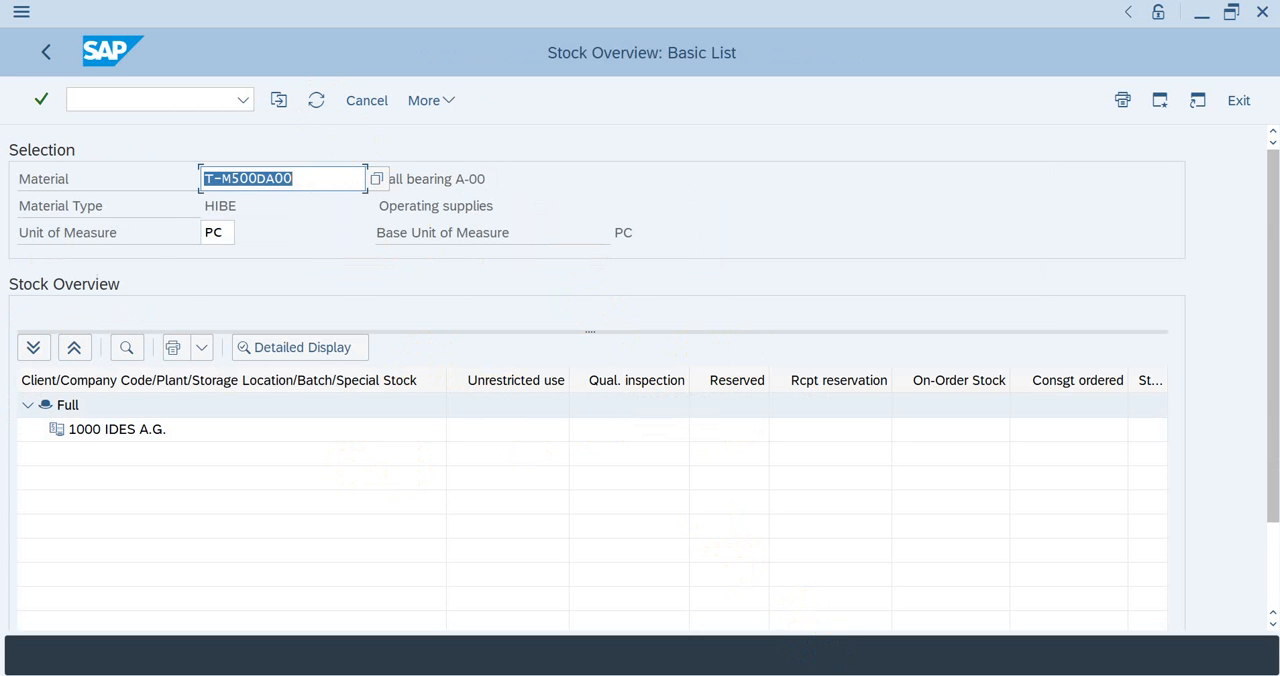
Step: Compare the stock/requirements list with the stock overview of material T-M500DA00 across the two sessions
left_click(812, 629)
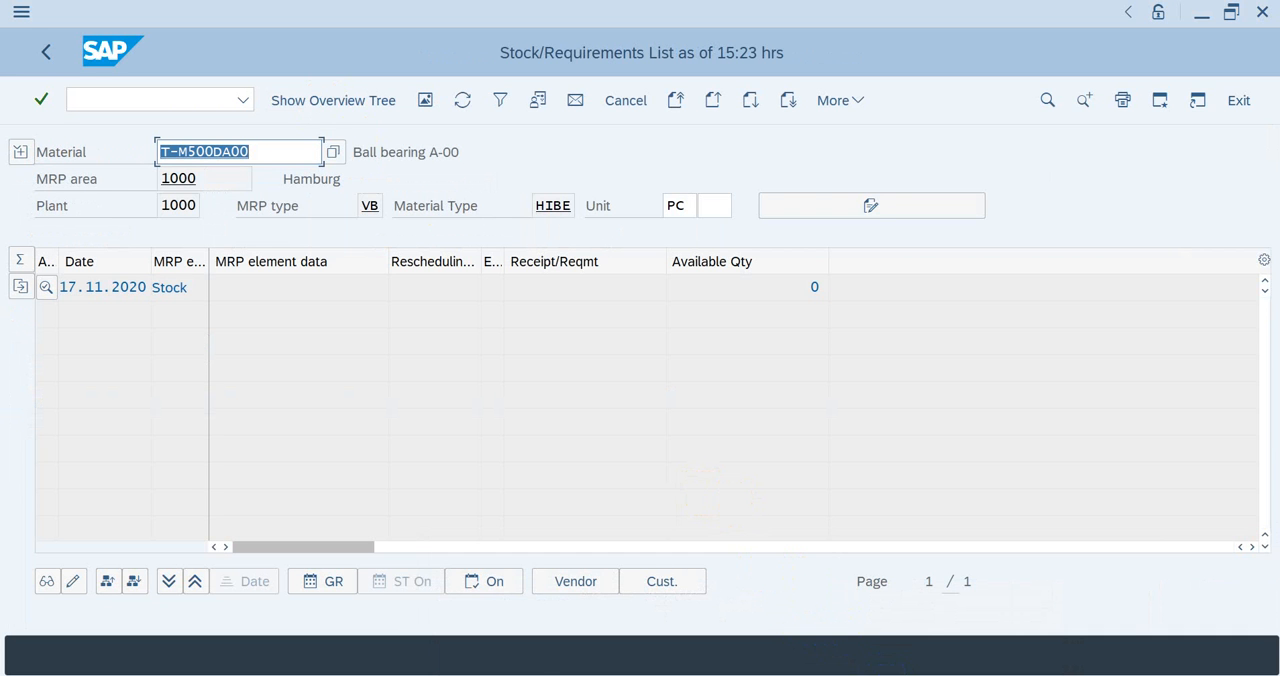
left_click(897, 657)
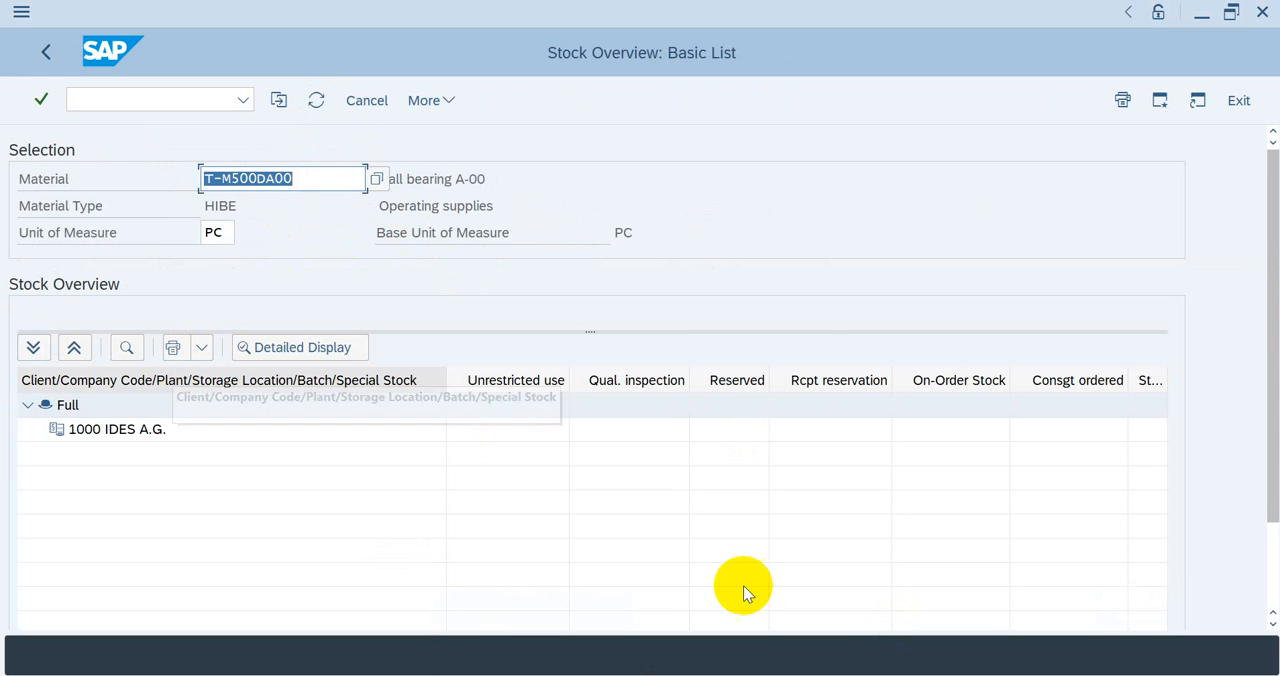
left_click(809, 645)
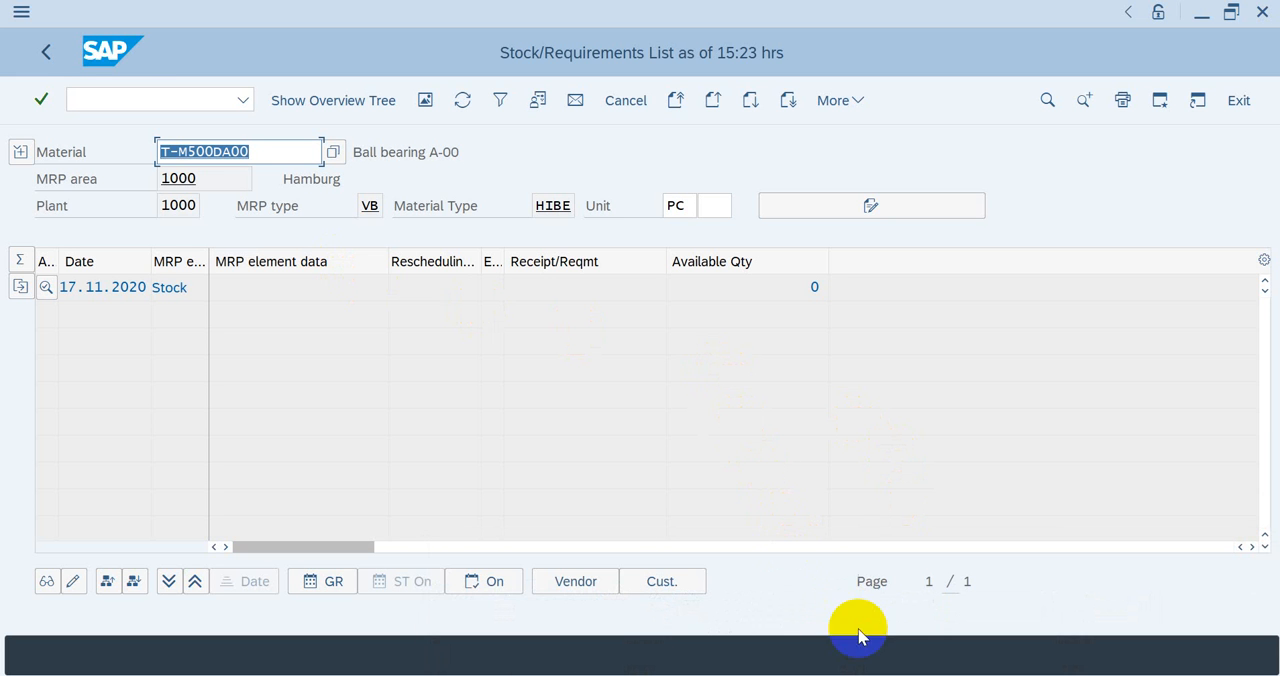
Step: In the unused Easy Access session, start single-item, single-level planning with transaction MD03
mouse_move(853, 674)
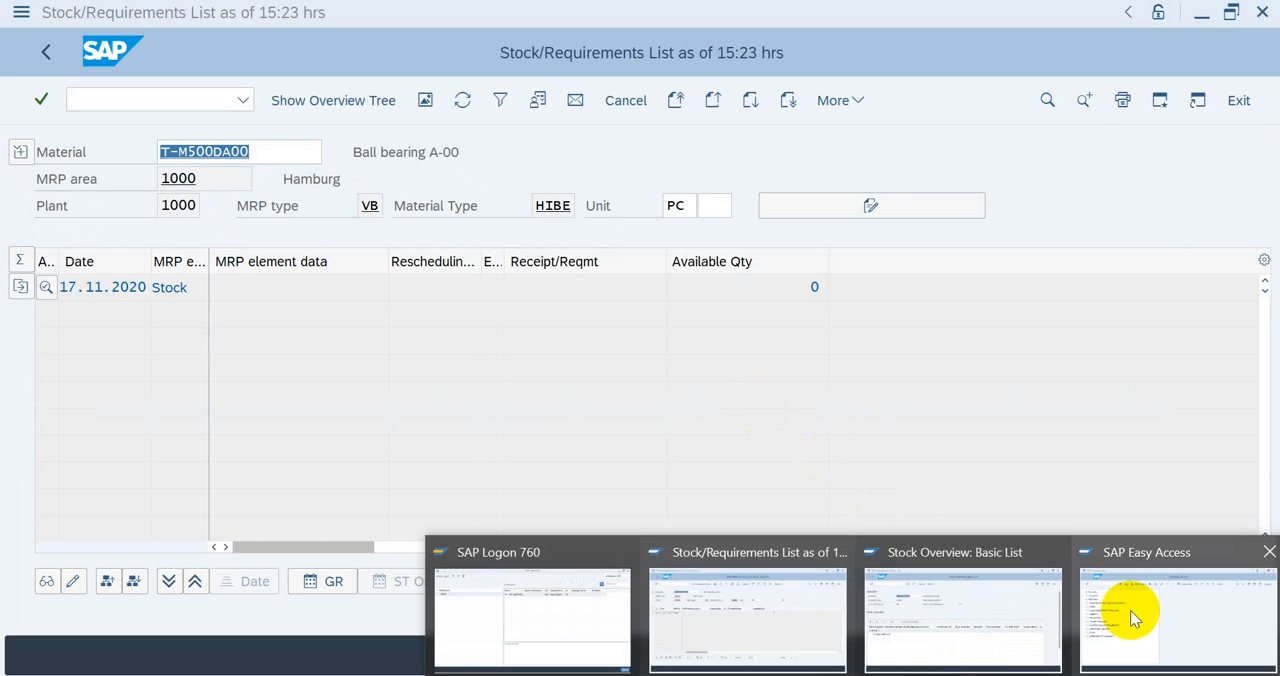
left_click(1130, 610)
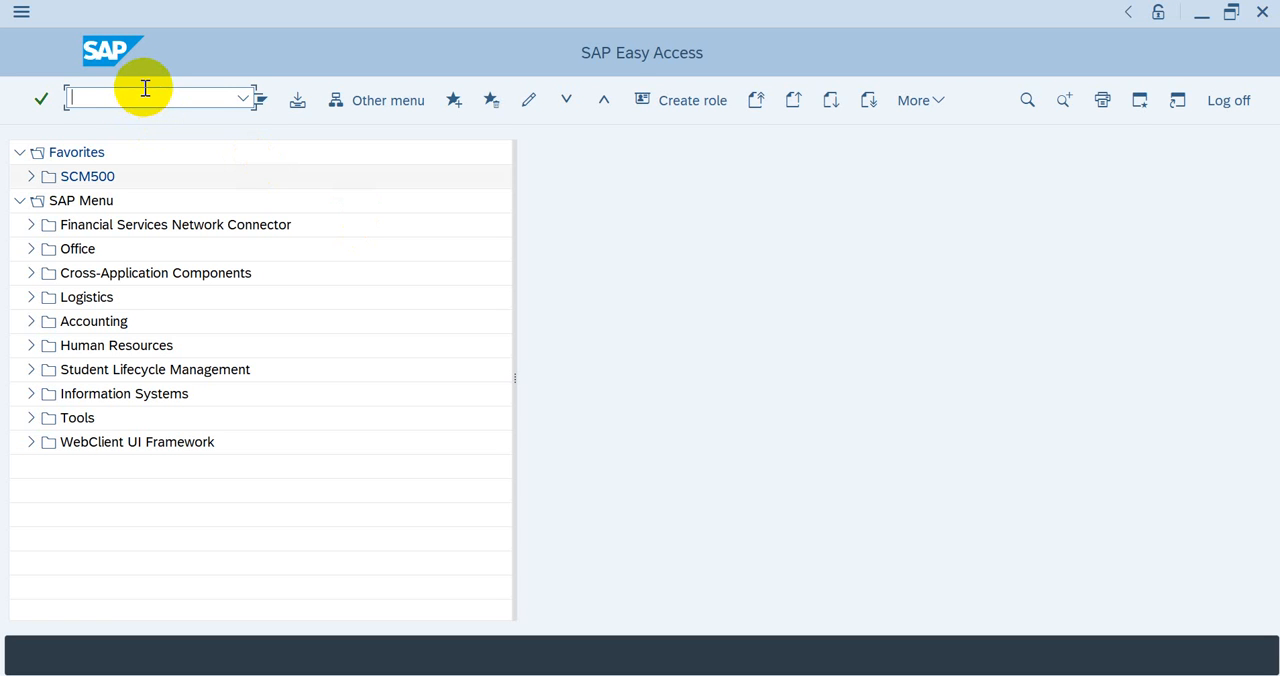
type("md03")
key("Return")
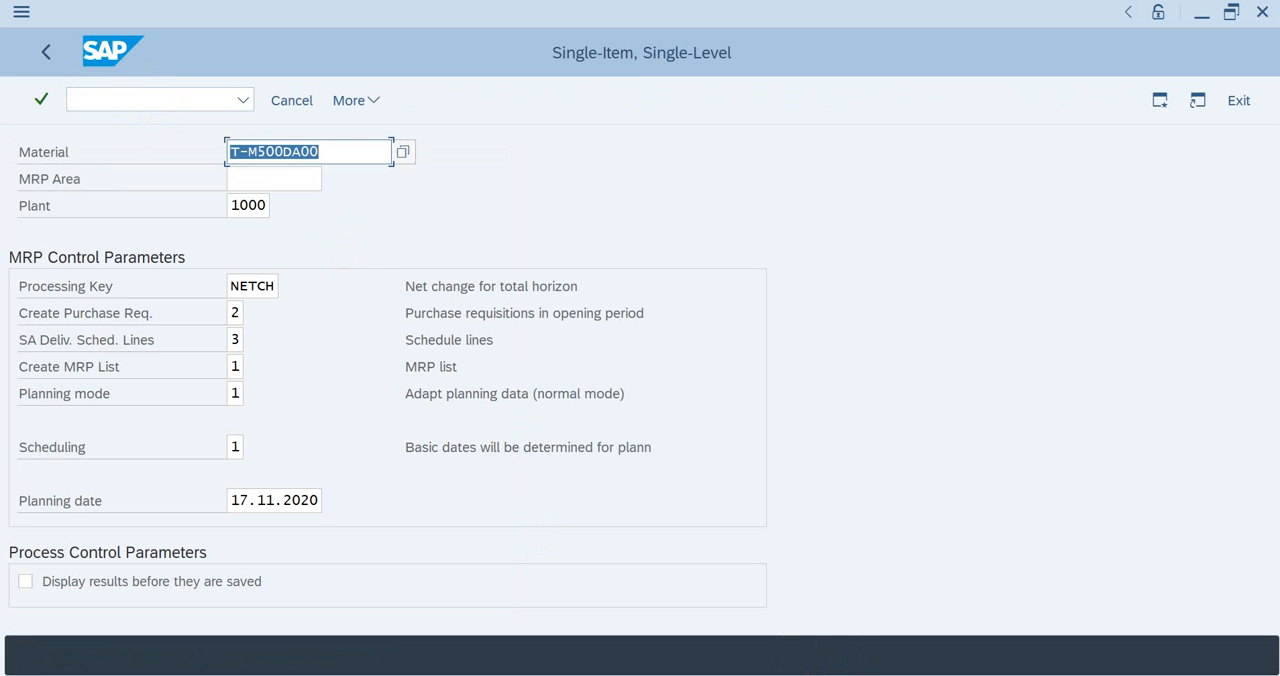
Step: Replace the stock overview with transaction MM03 and bring up the view selection for material T-M500DA00
mouse_move(850, 655)
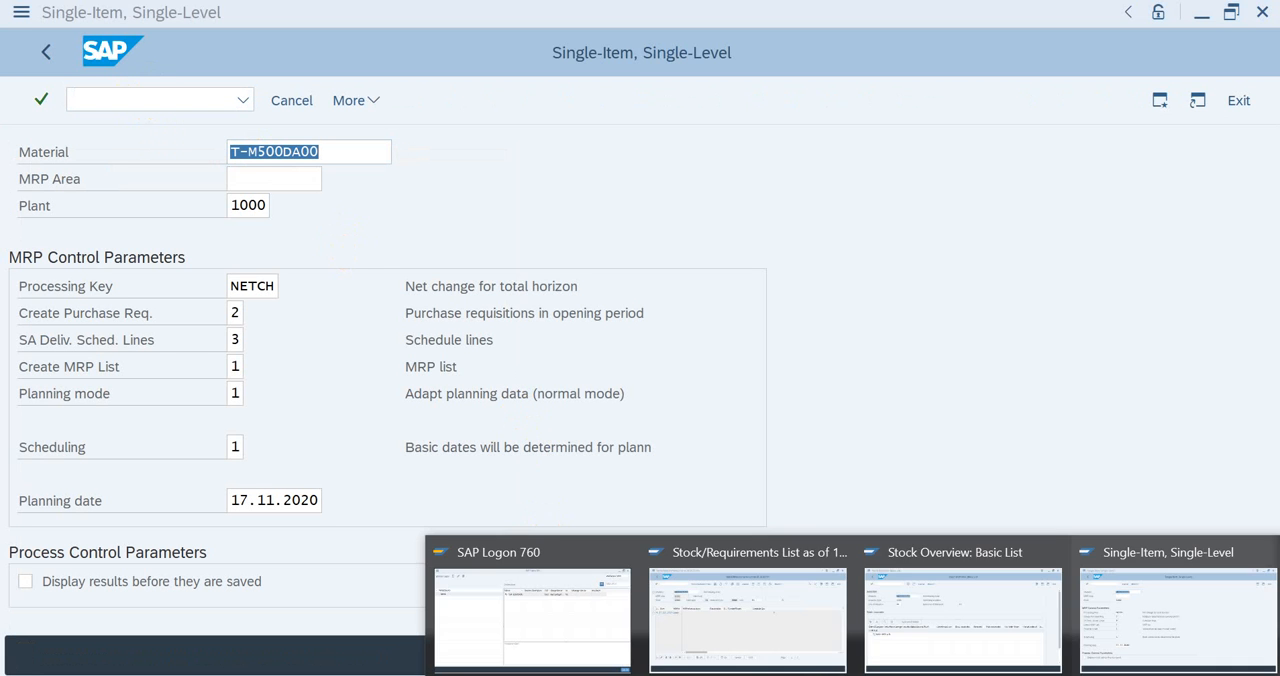
left_click(898, 615)
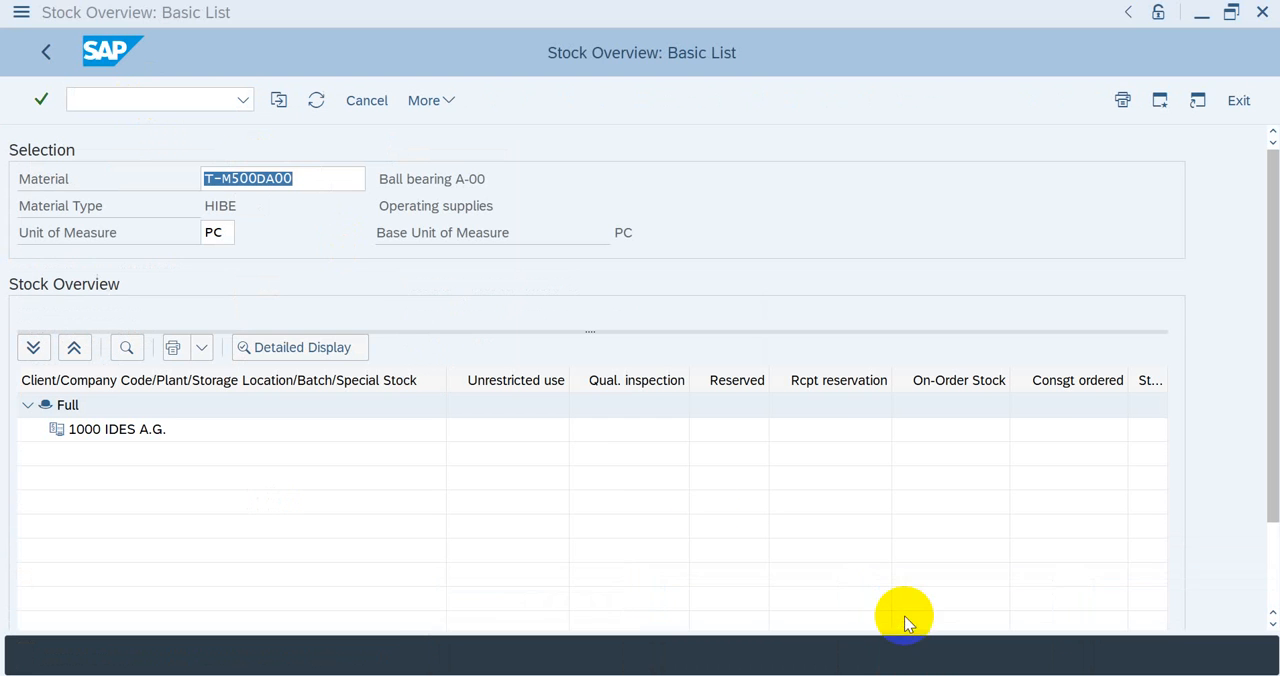
left_click(178, 97)
type("/n")
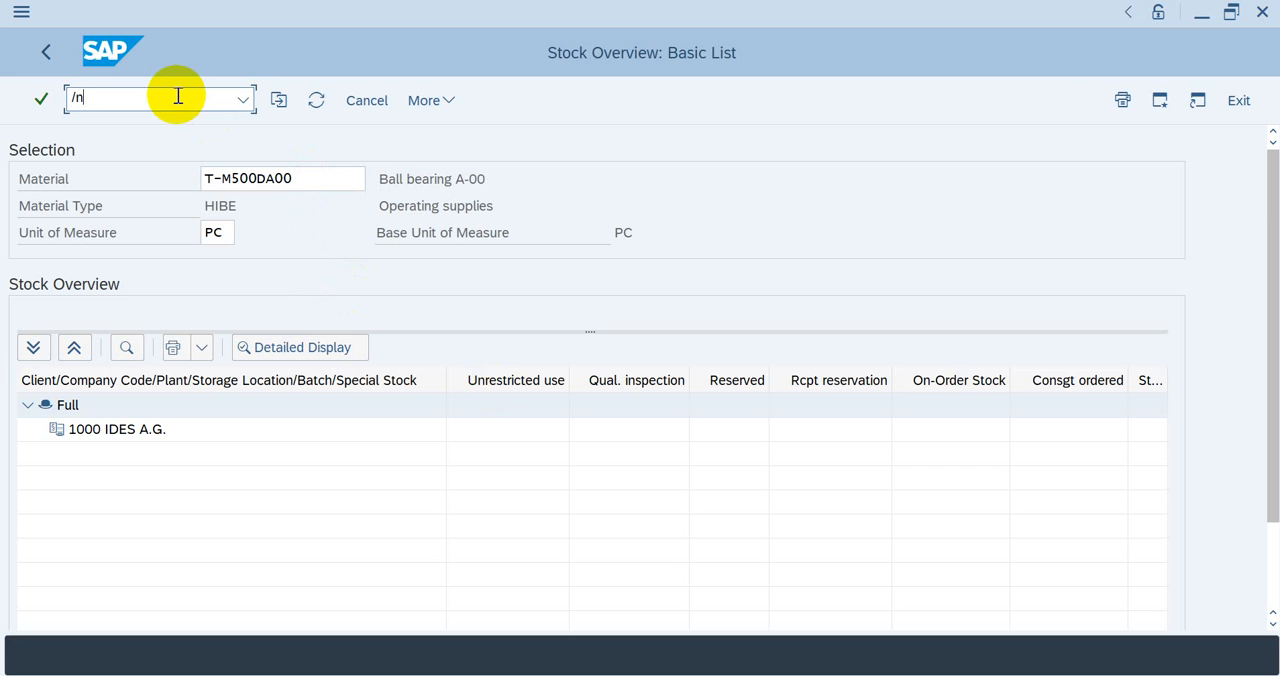
type("mm03")
key("Return")
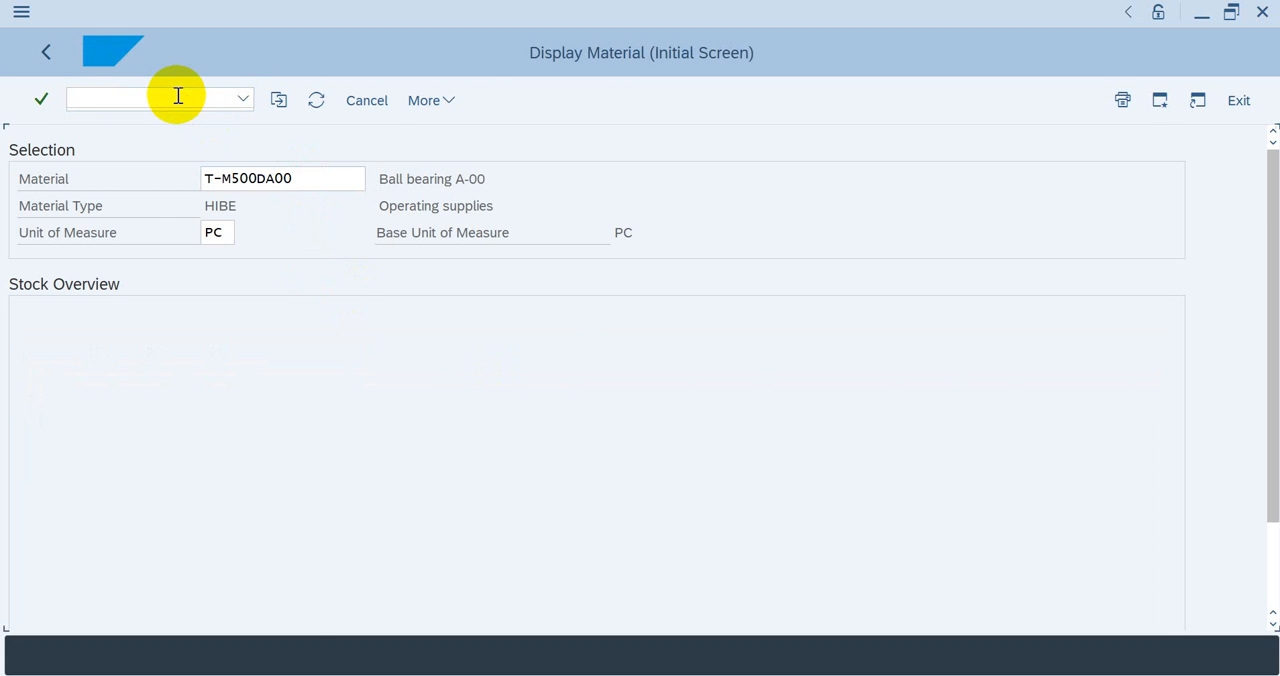
key("Return")
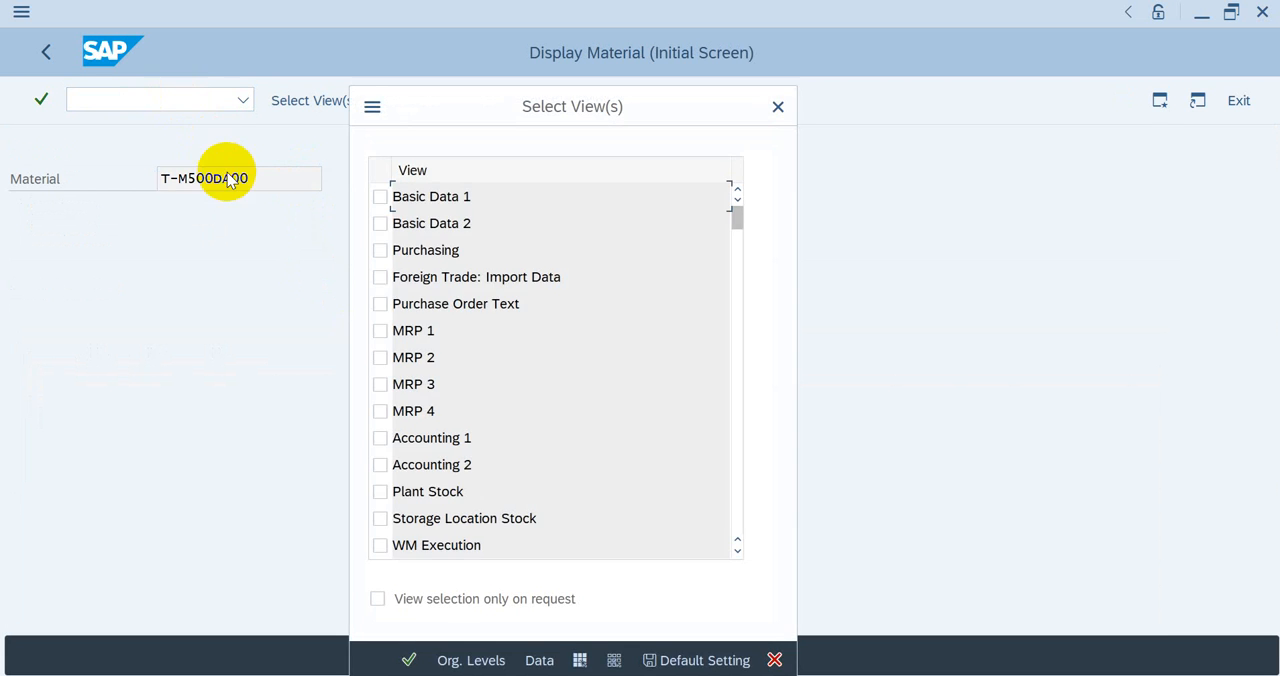
Step: Display the MRP 1 and MRP 2 views for plant 1000 and review the MRP procedure and lot size data
left_click(380, 331)
left_click(380, 357)
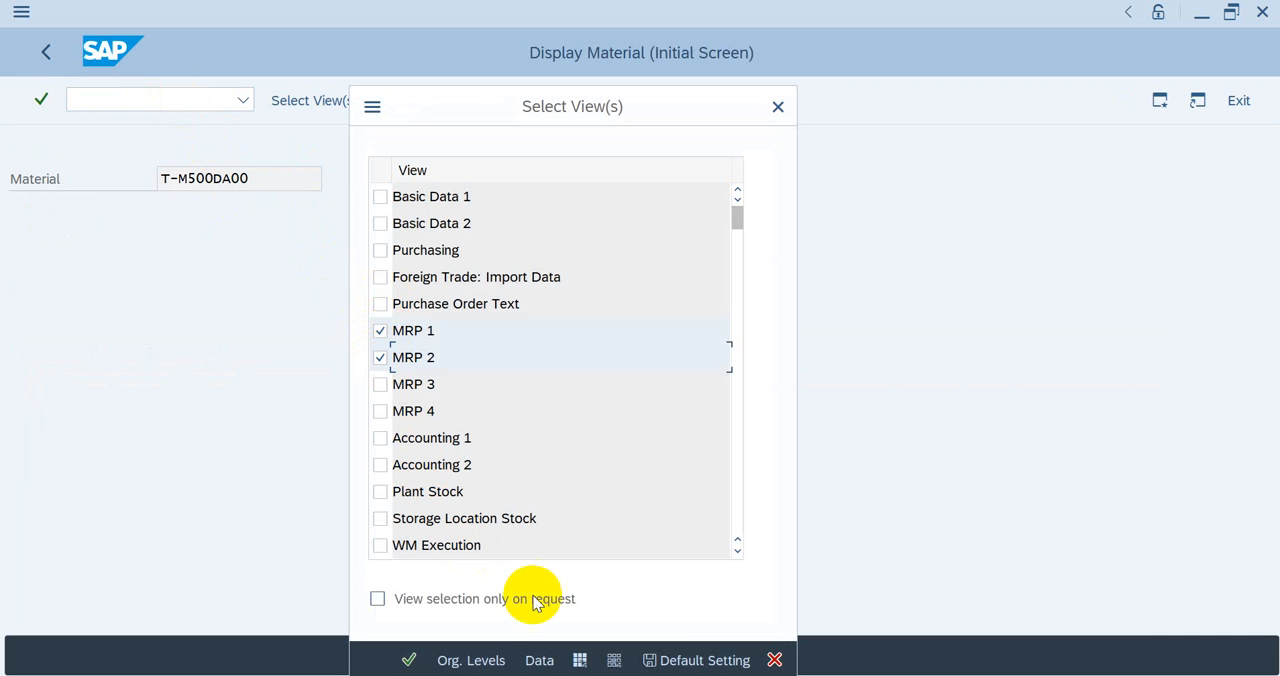
left_click(409, 660)
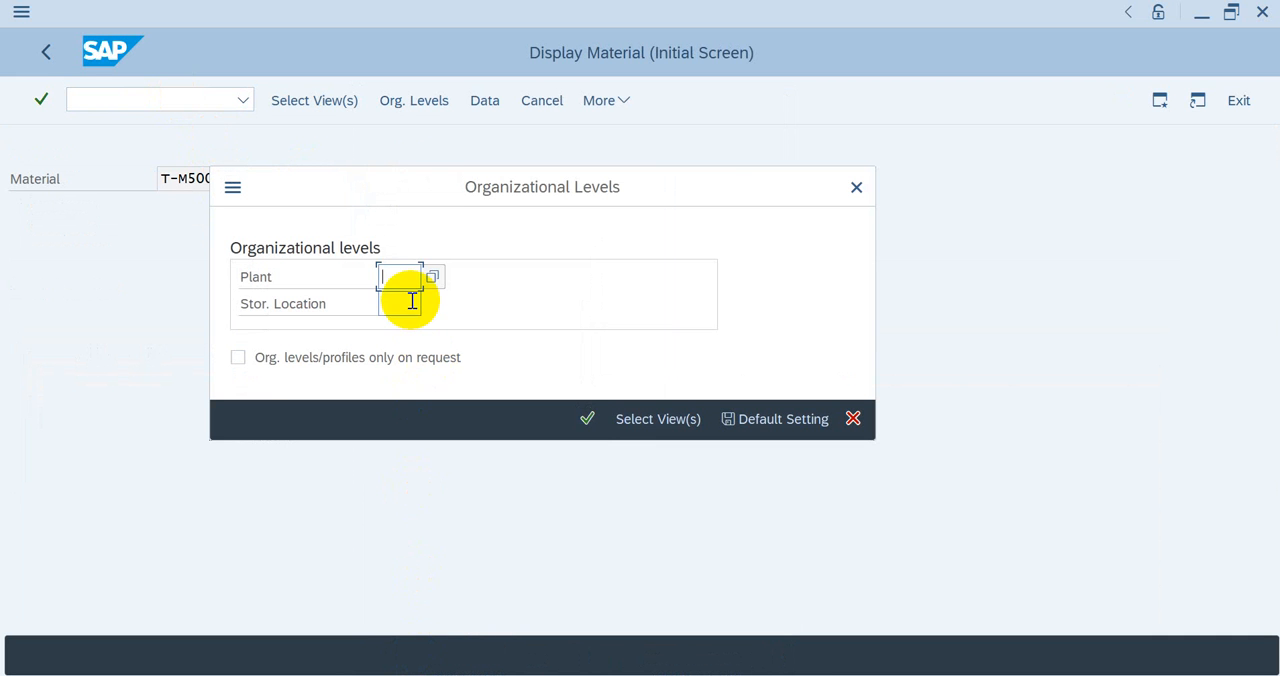
type("1")
left_click(406, 306)
key("Return")
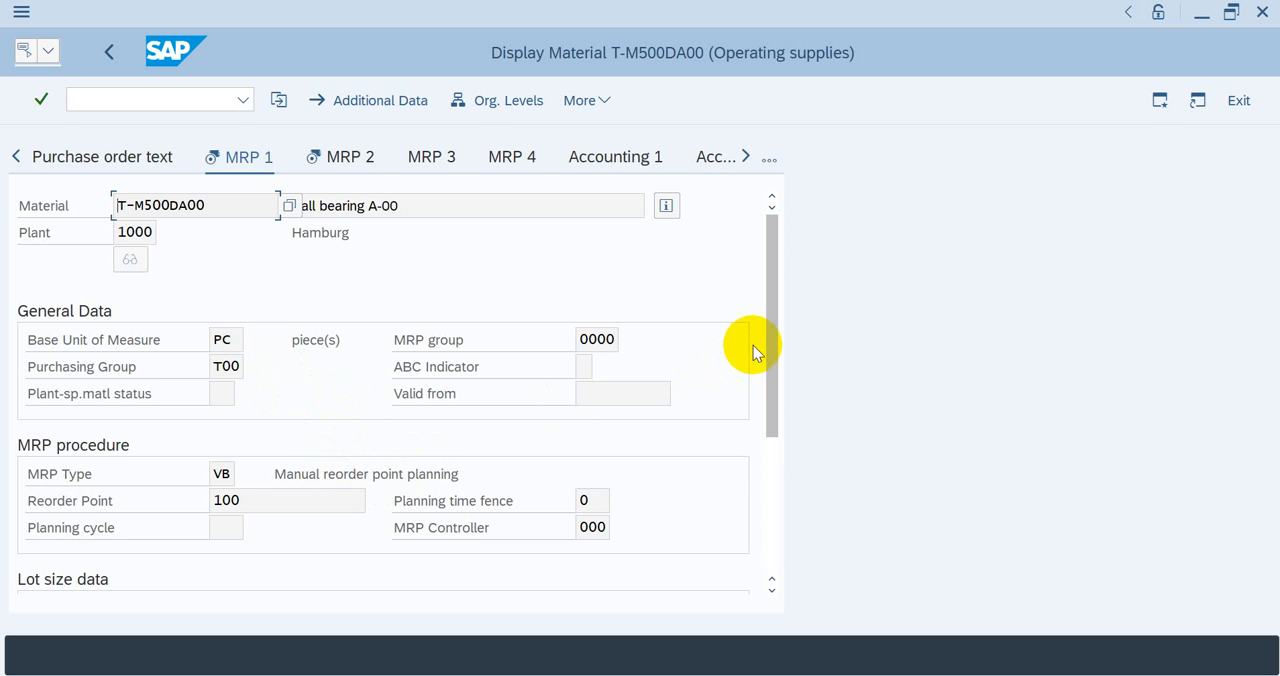
left_click_drag(766, 331, 766, 402)
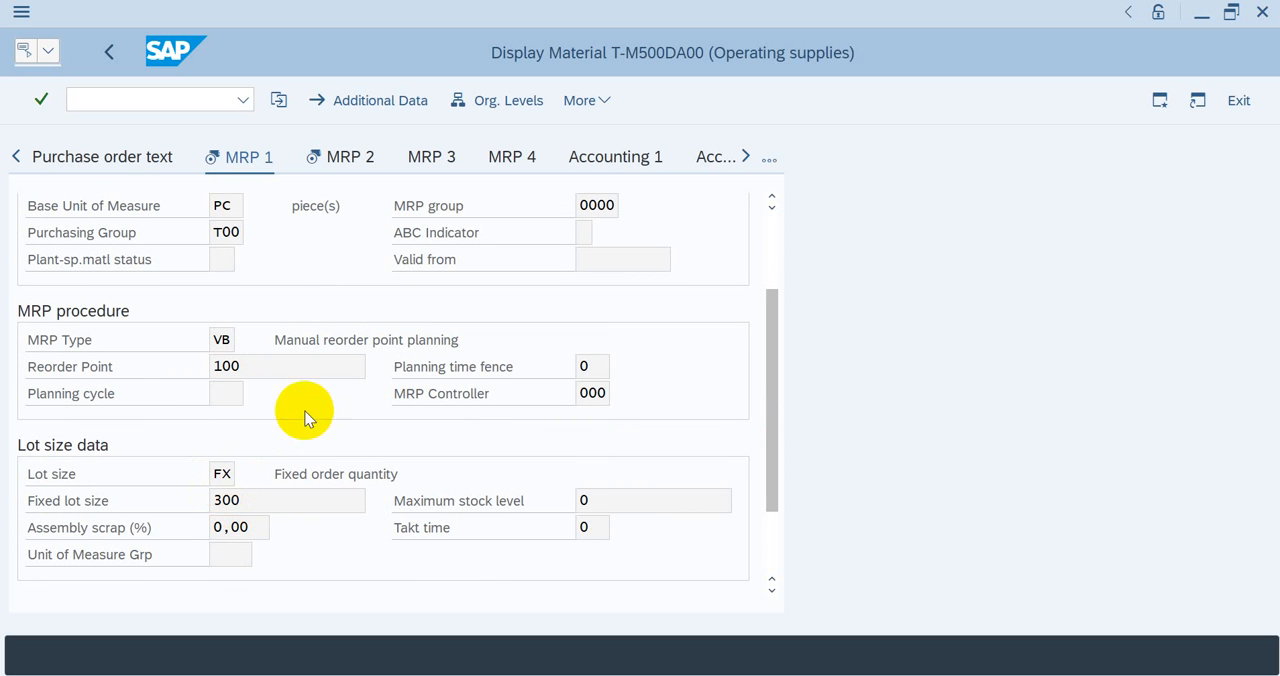
Step: Check the stock/requirements list, then set Create Purchase Req. to 1 (Purchase requisitions) in the single-item planning session
left_click(850, 675)
left_click(765, 623)
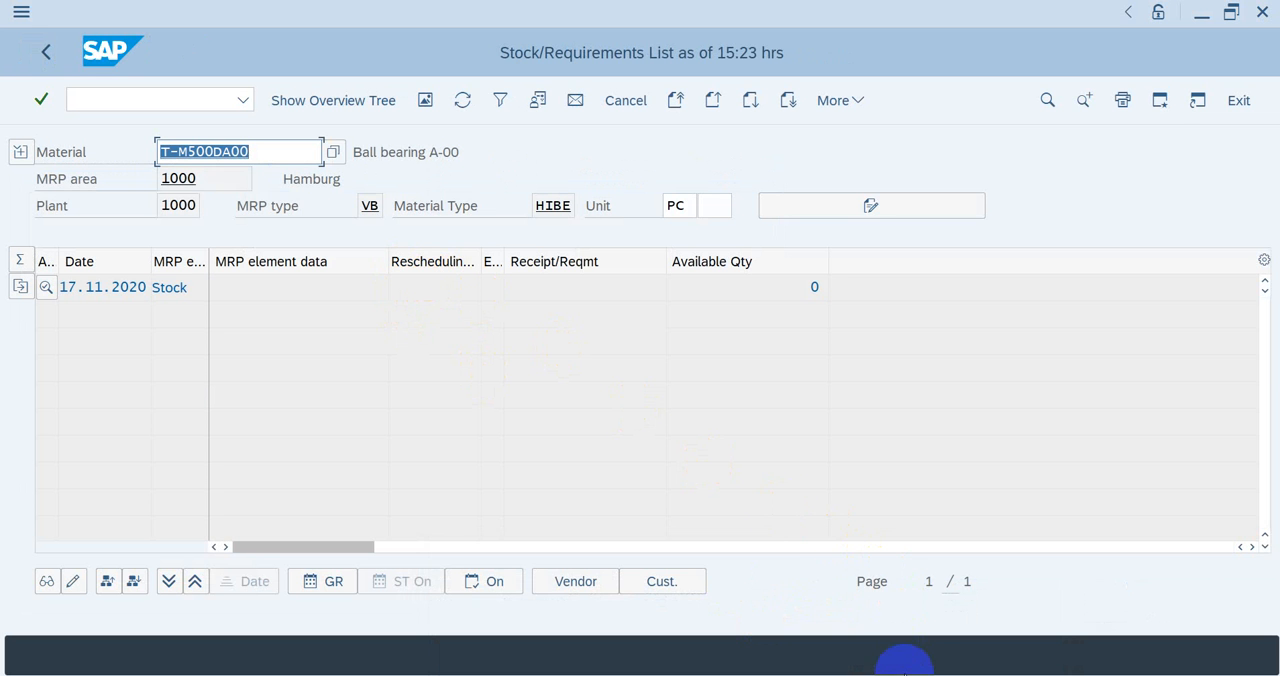
left_click(905, 675)
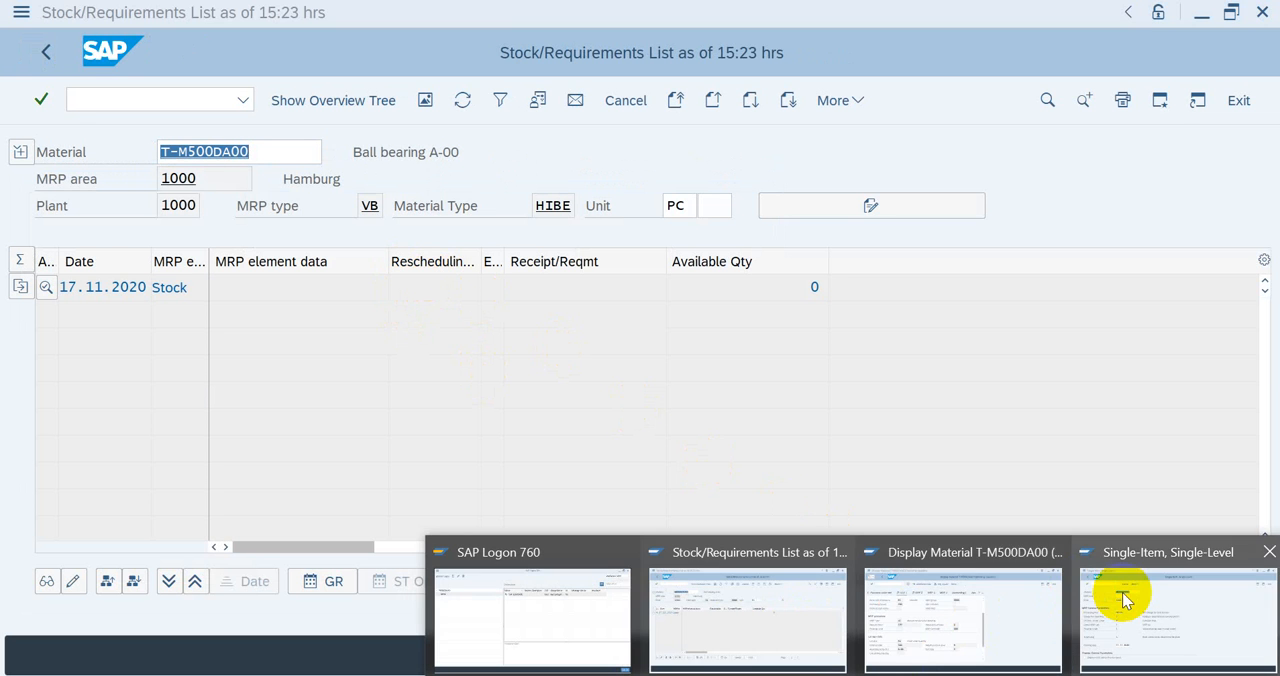
left_click(1122, 592)
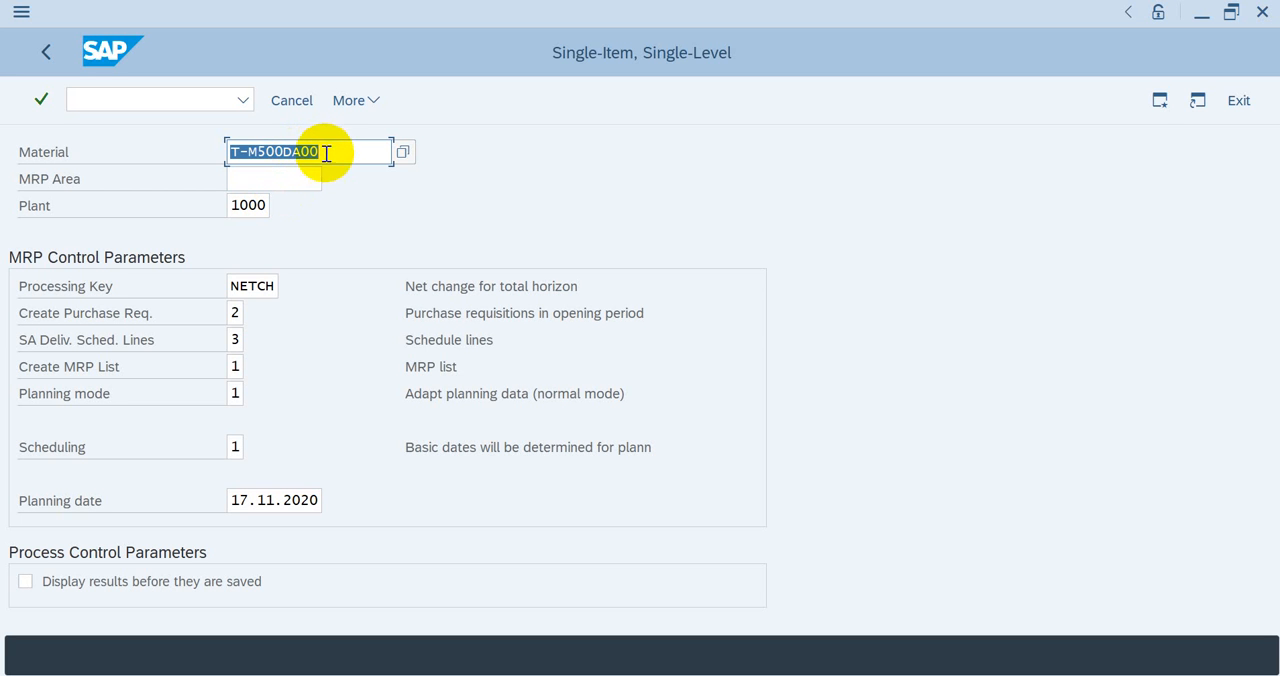
left_click(240, 314)
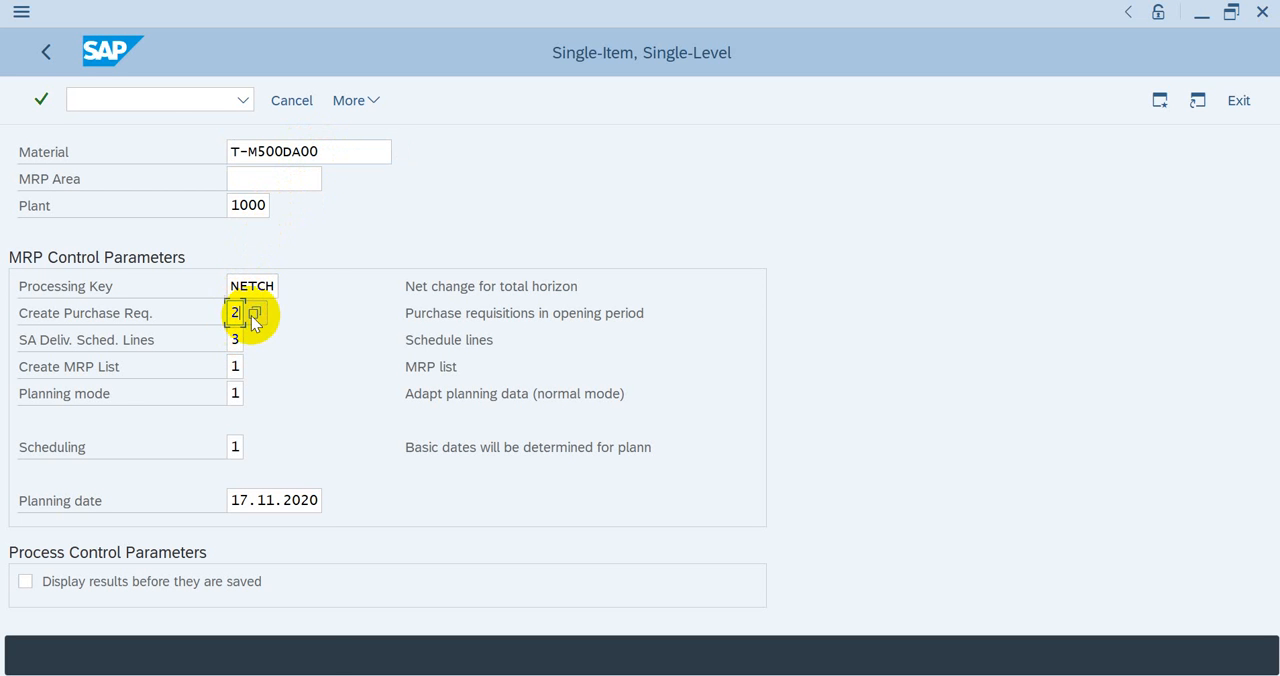
left_click(255, 313)
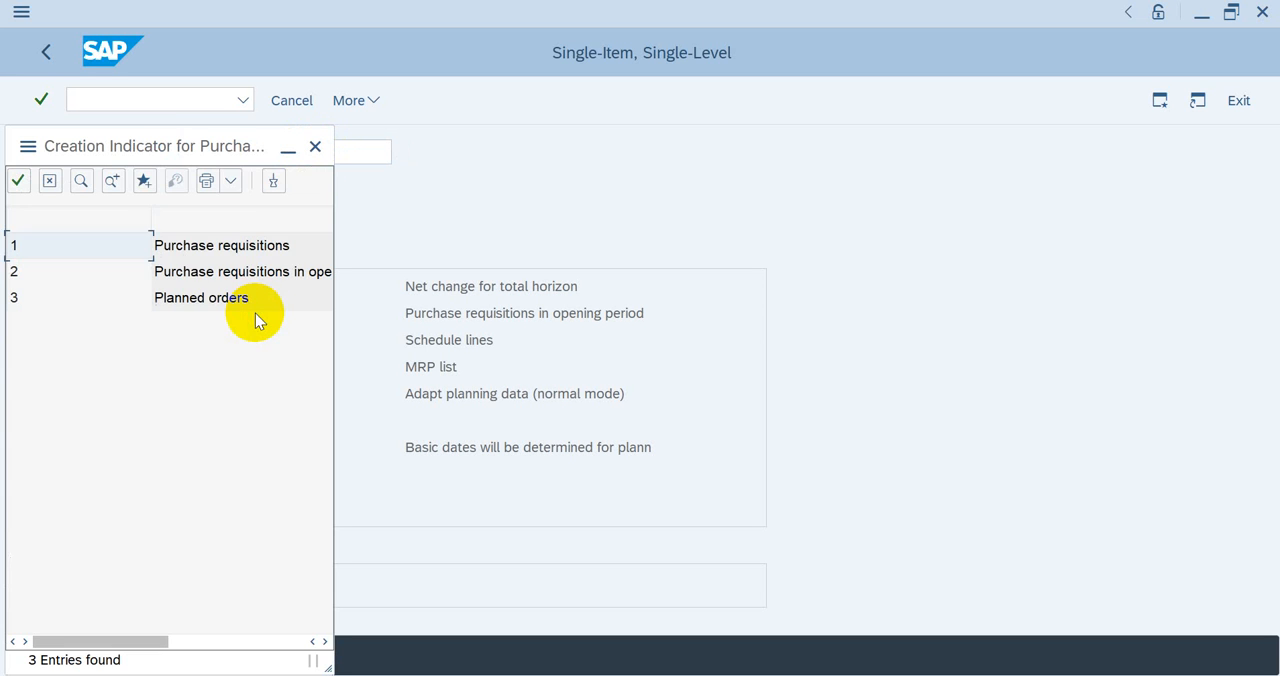
double_click(206, 250)
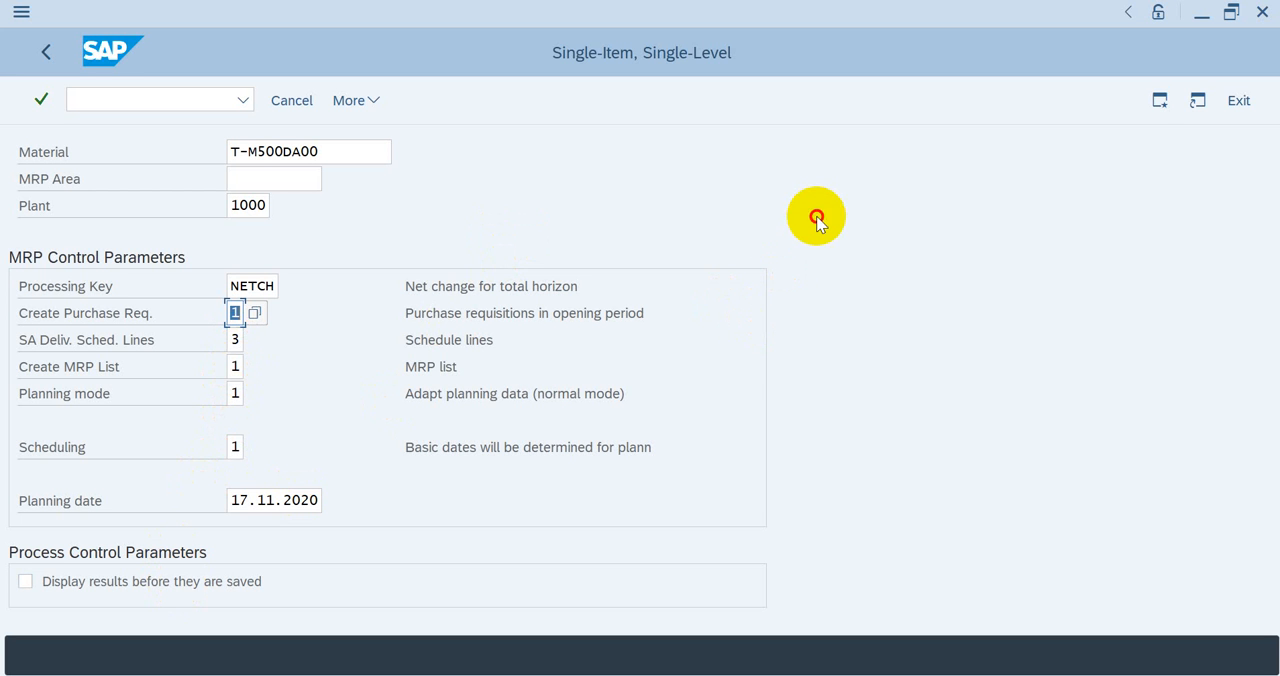
Step: Run the single-level planning for T-M500DA00 with the entered parameters and refresh its stock/requirements list
key("Return")
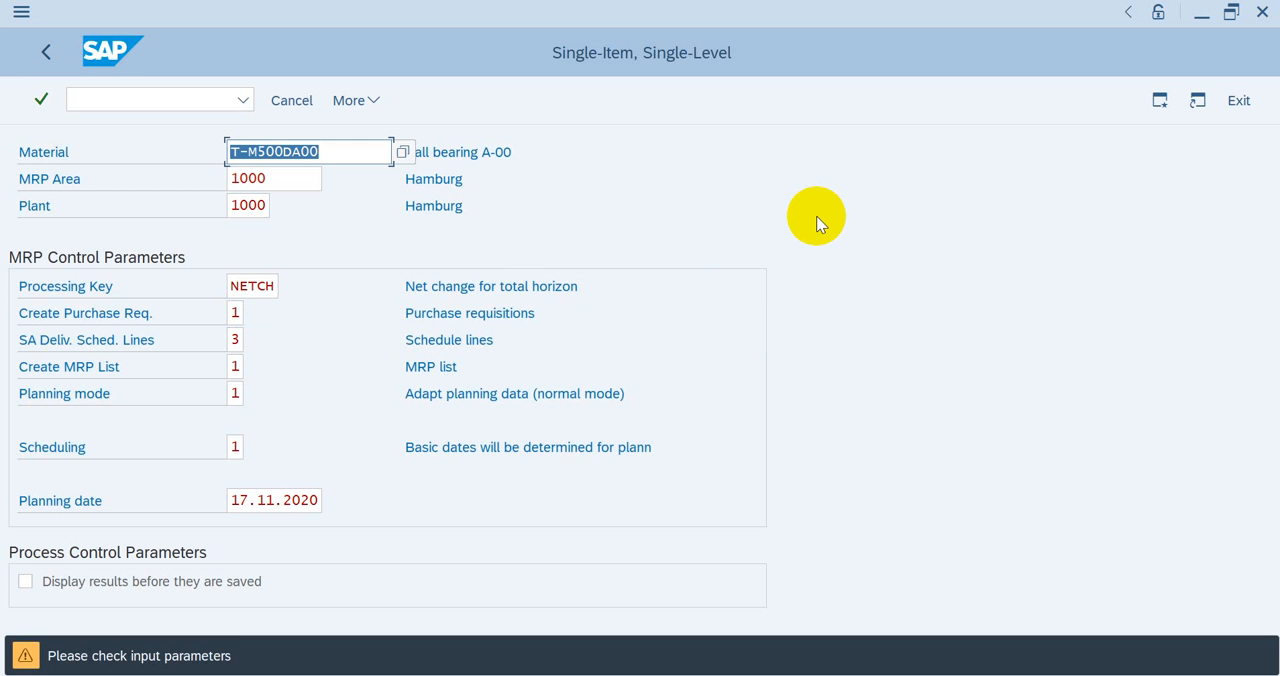
left_click(576, 350)
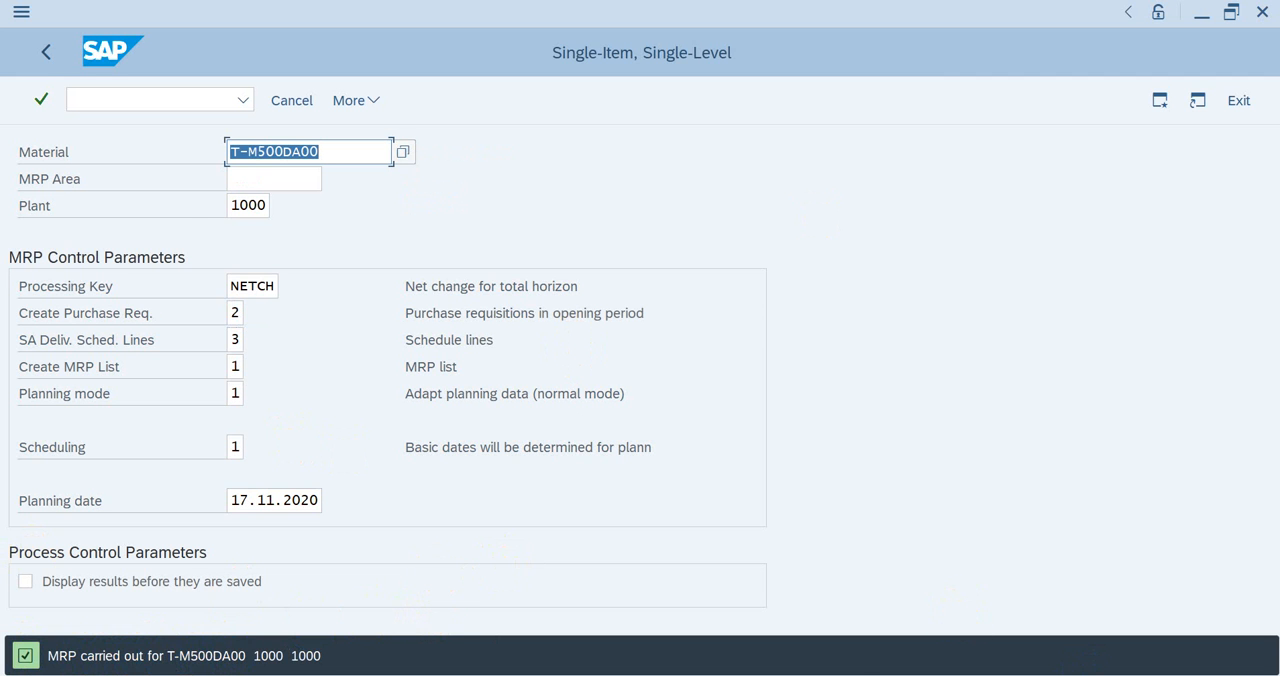
mouse_move(1080, 668)
left_click(765, 623)
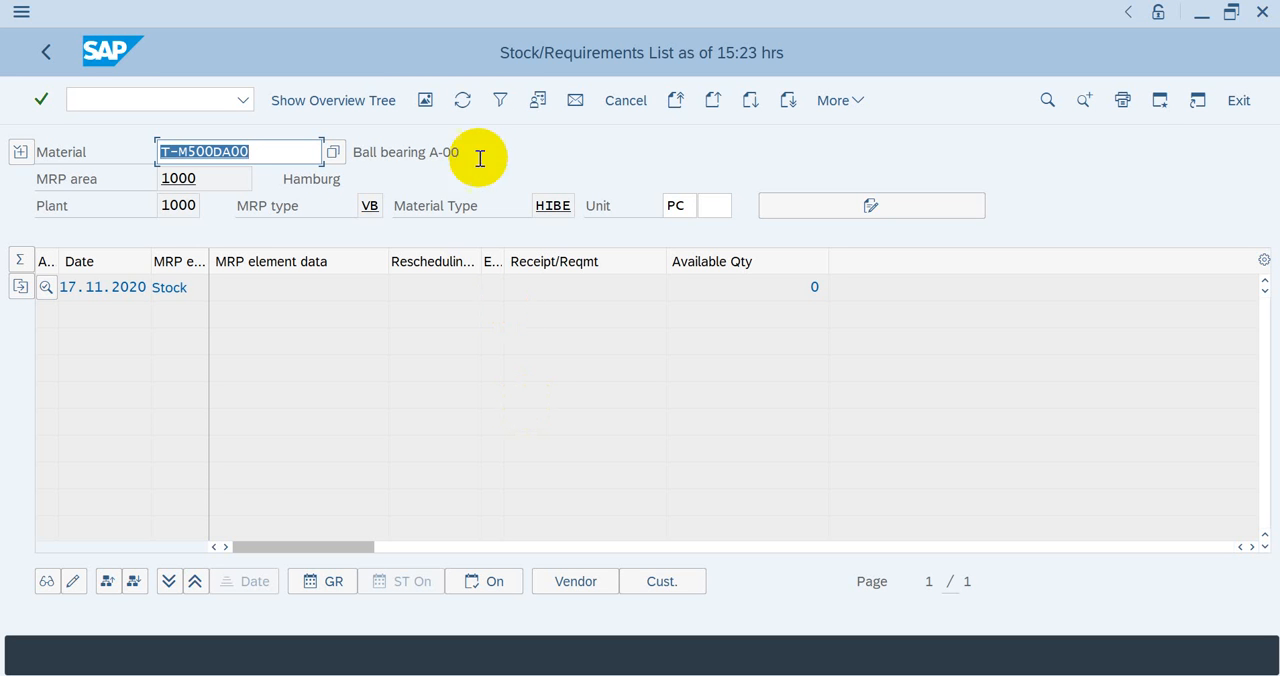
left_click(463, 101)
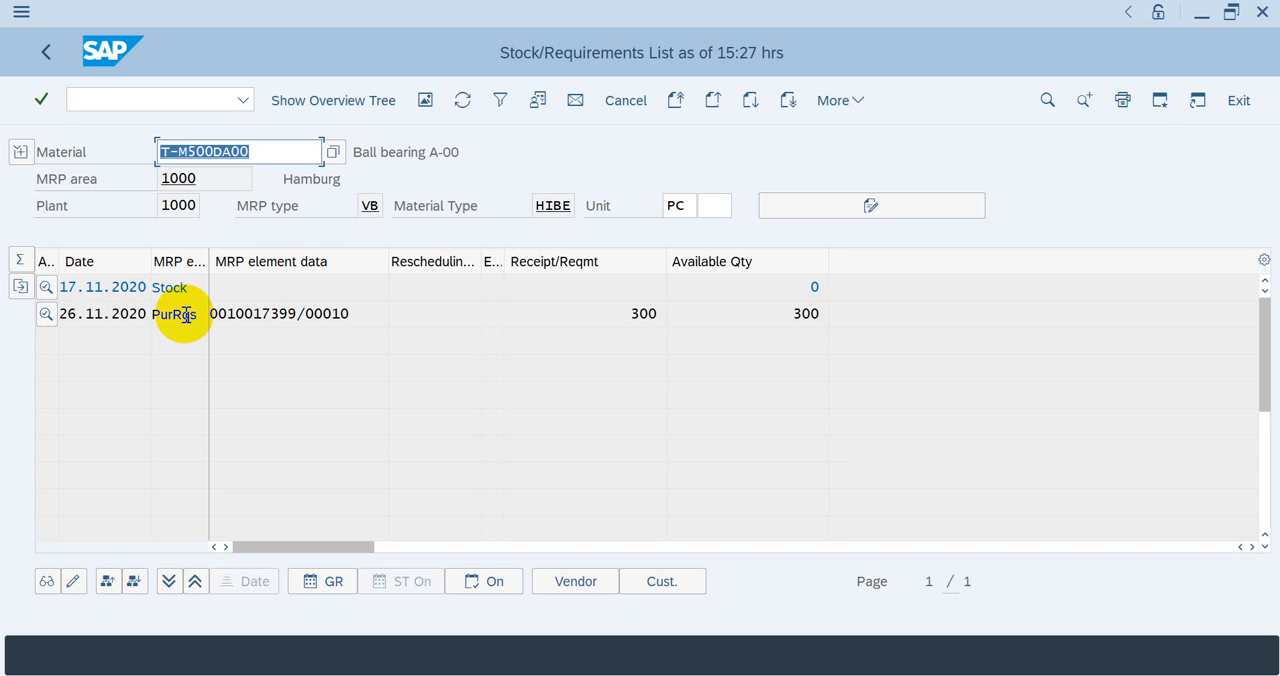
Step: Display the purchase requisition behind the PurRqs entry dated 26.11.2020 and examine its item details
left_click(234, 313)
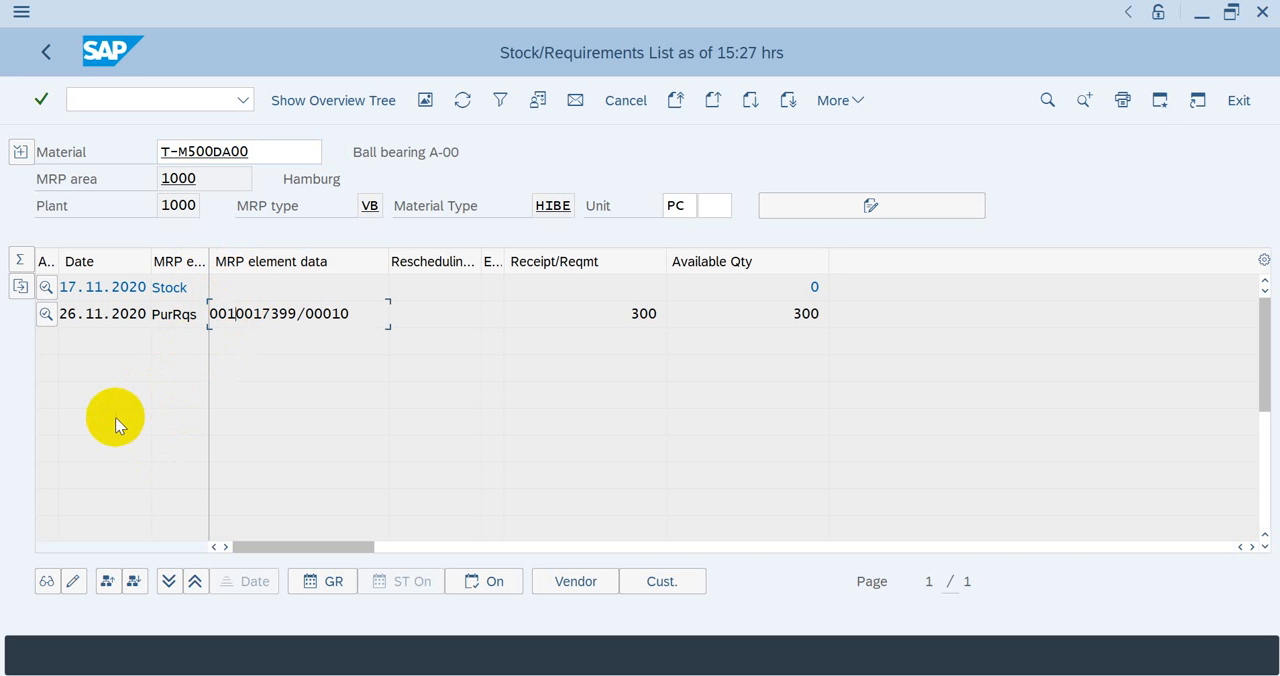
left_click(46, 581)
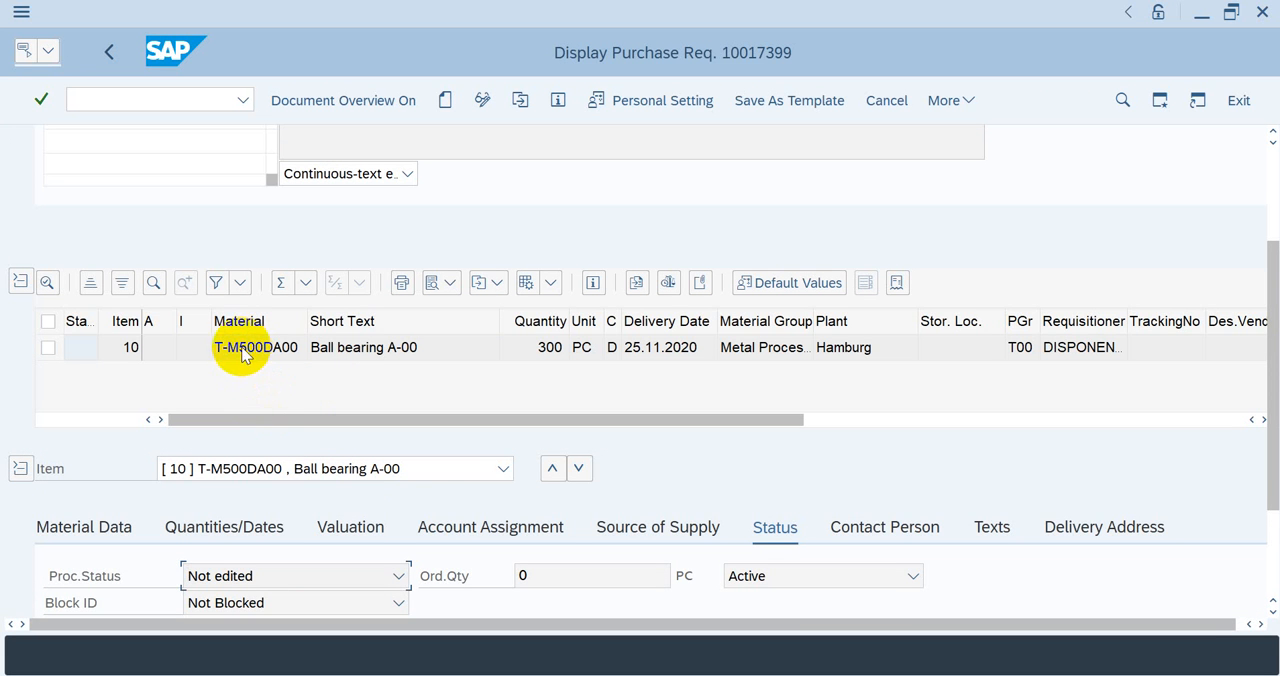
left_click(396, 433)
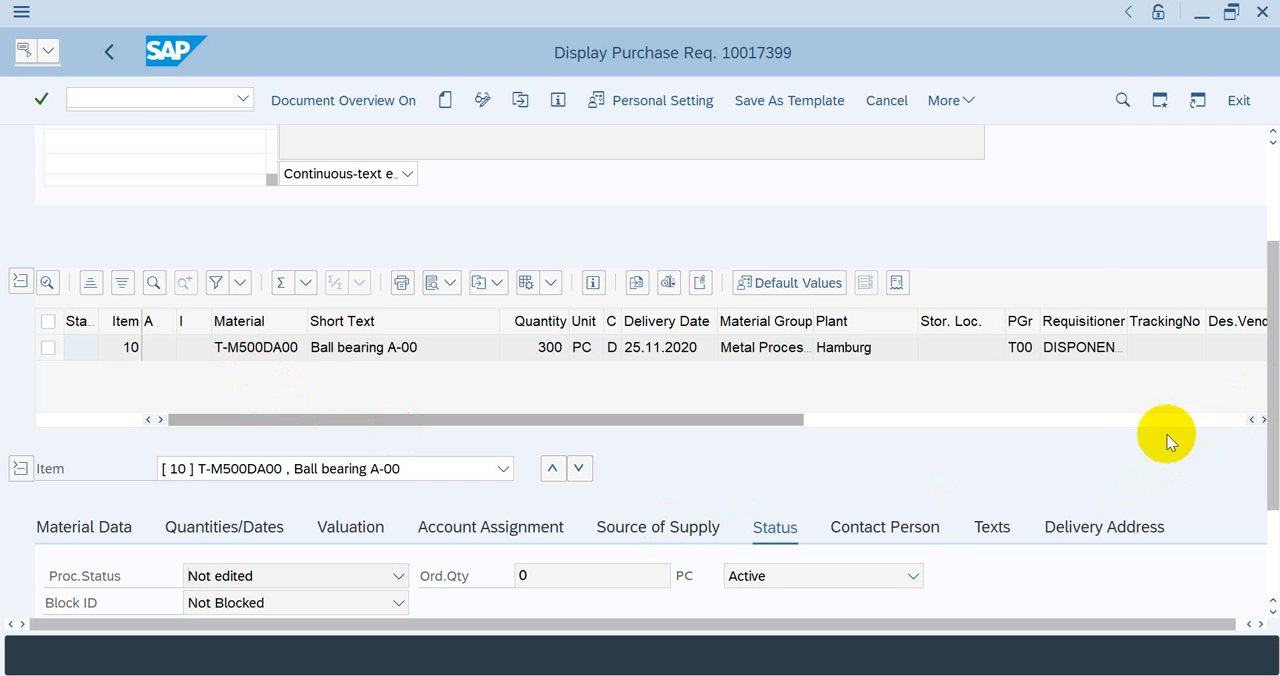
Step: Check the source of supply data of the requisition item and return to the stock/requirements list
scroll(721, 538, "down", 2)
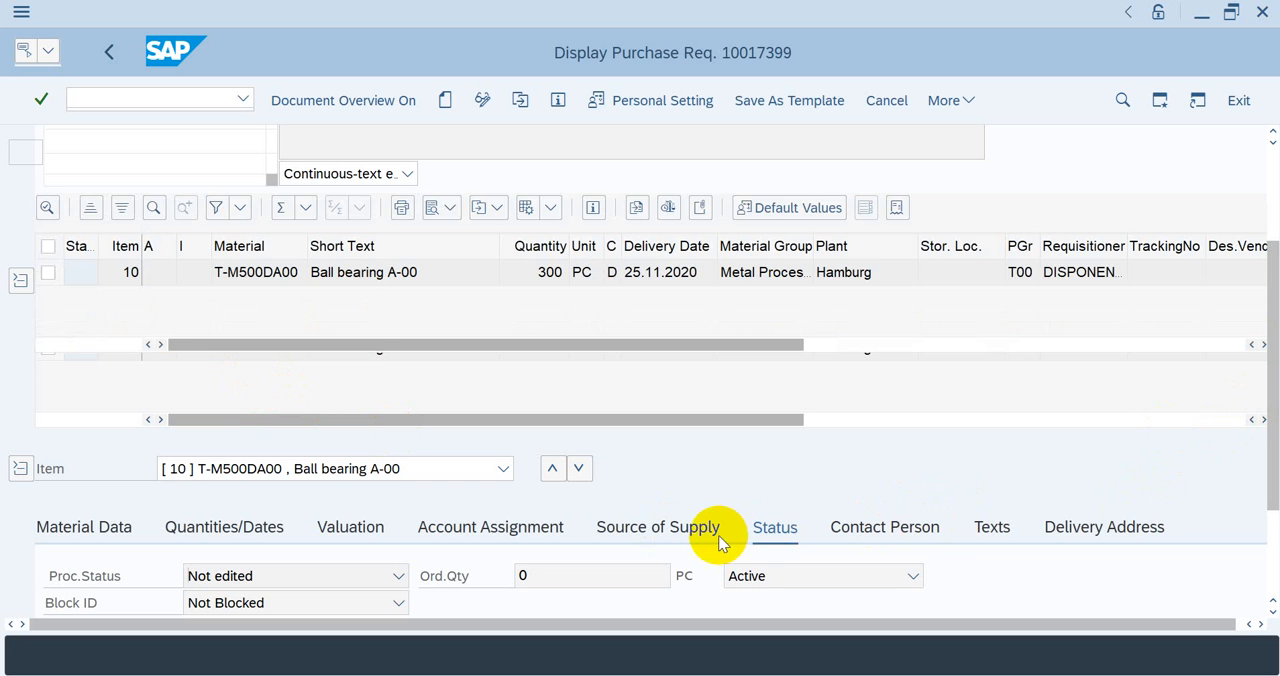
left_click(662, 530)
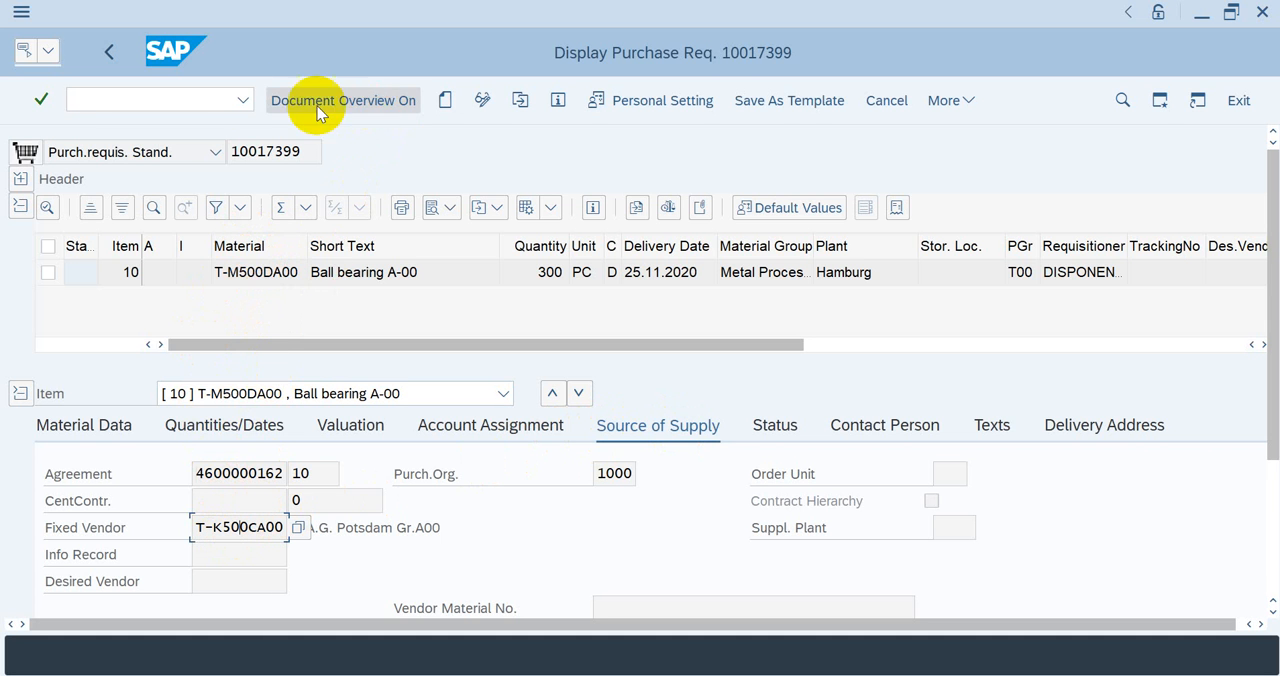
left_click(113, 55)
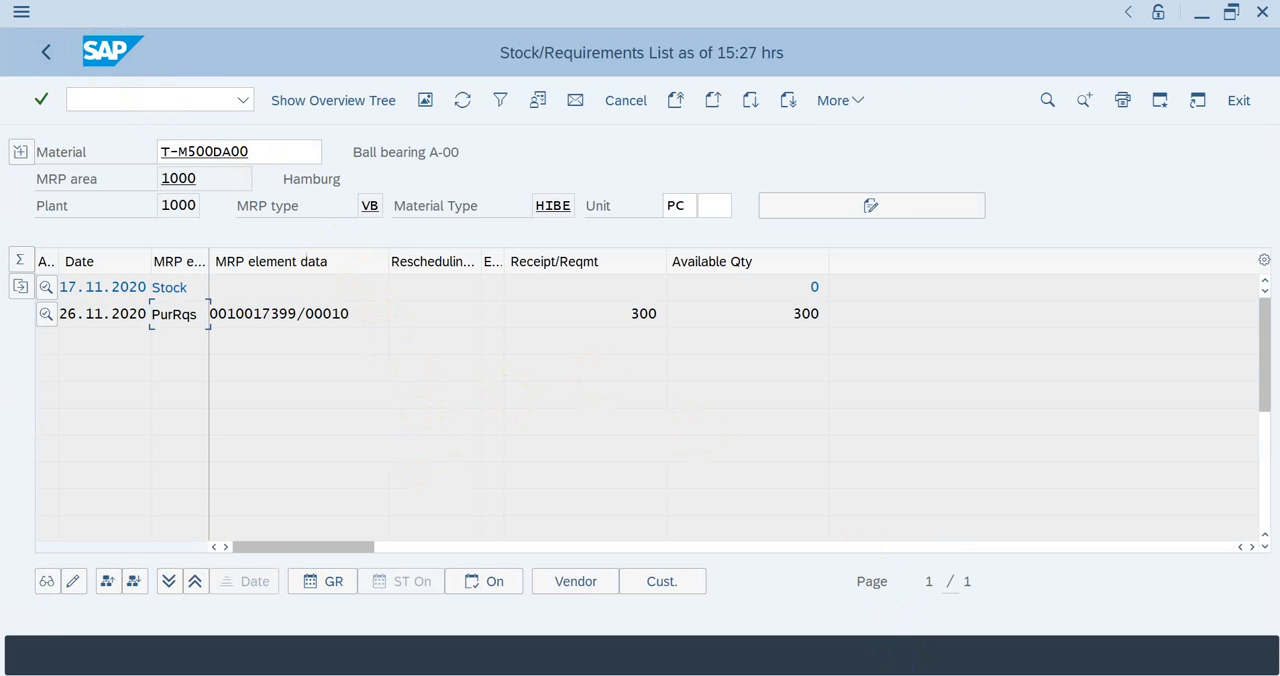
Step: In the single-item, single-level planning session, start transaction /nme59n for automatic creation of purchase orders from requisitions
mouse_move(890, 655)
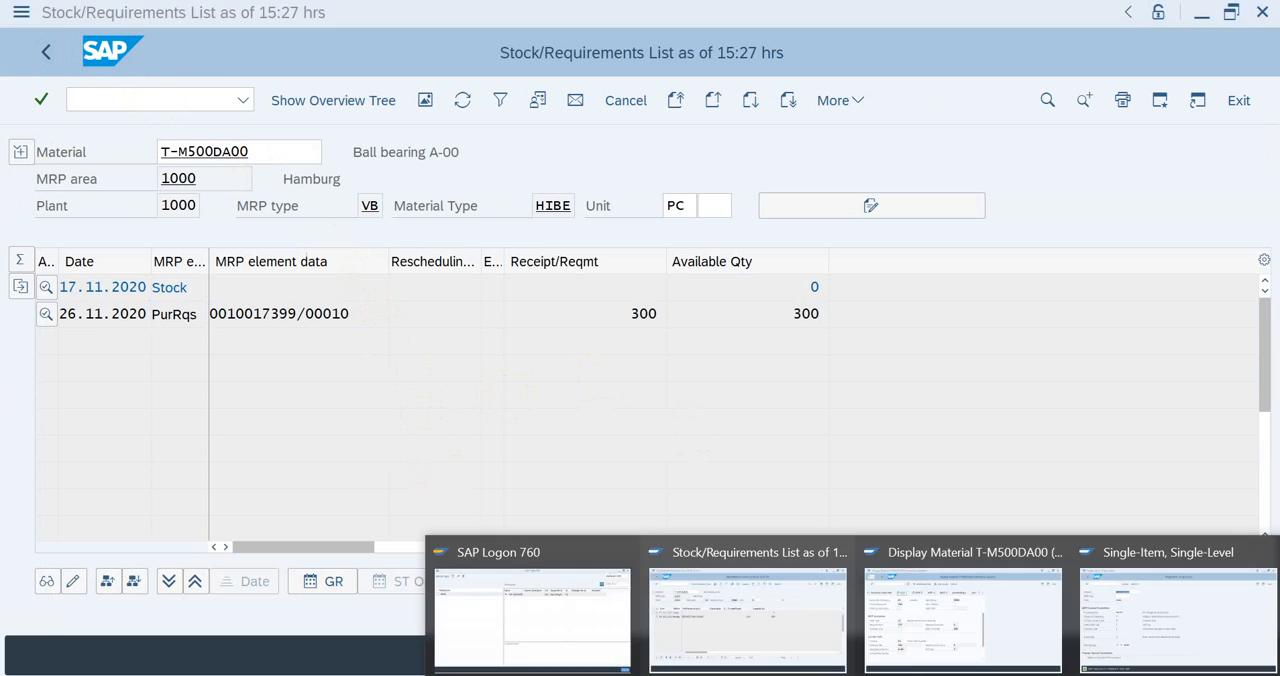
left_click(1095, 625)
left_click(164, 94)
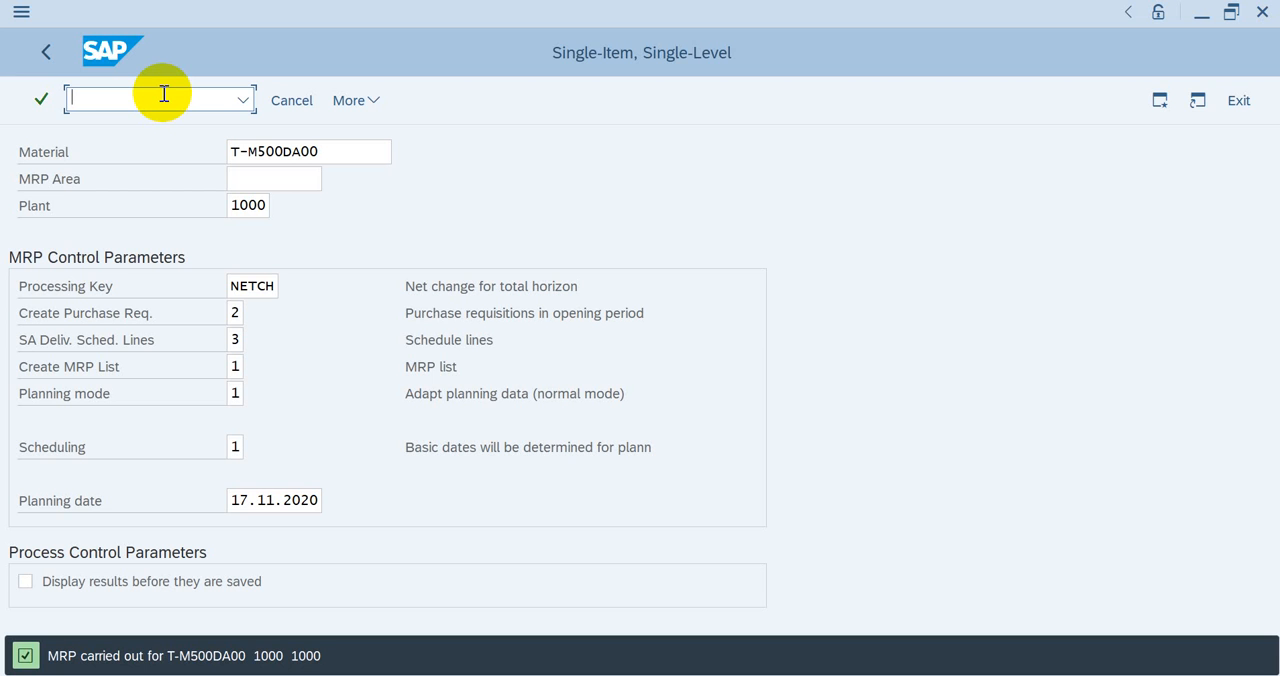
type("/nme59n")
key("Return")
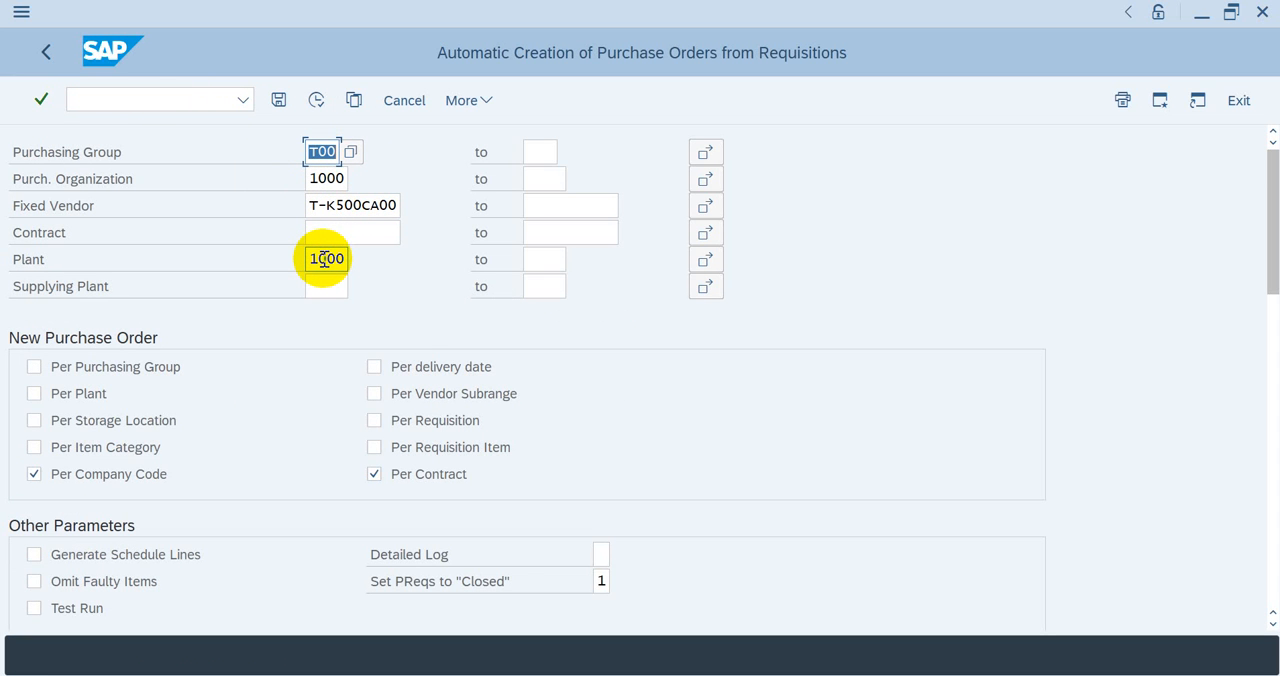
Step: Review the selection criteria for automatic purchase order creation and set Detailed Log to 2 (All Messages)
scroll(946, 509, "down", 2)
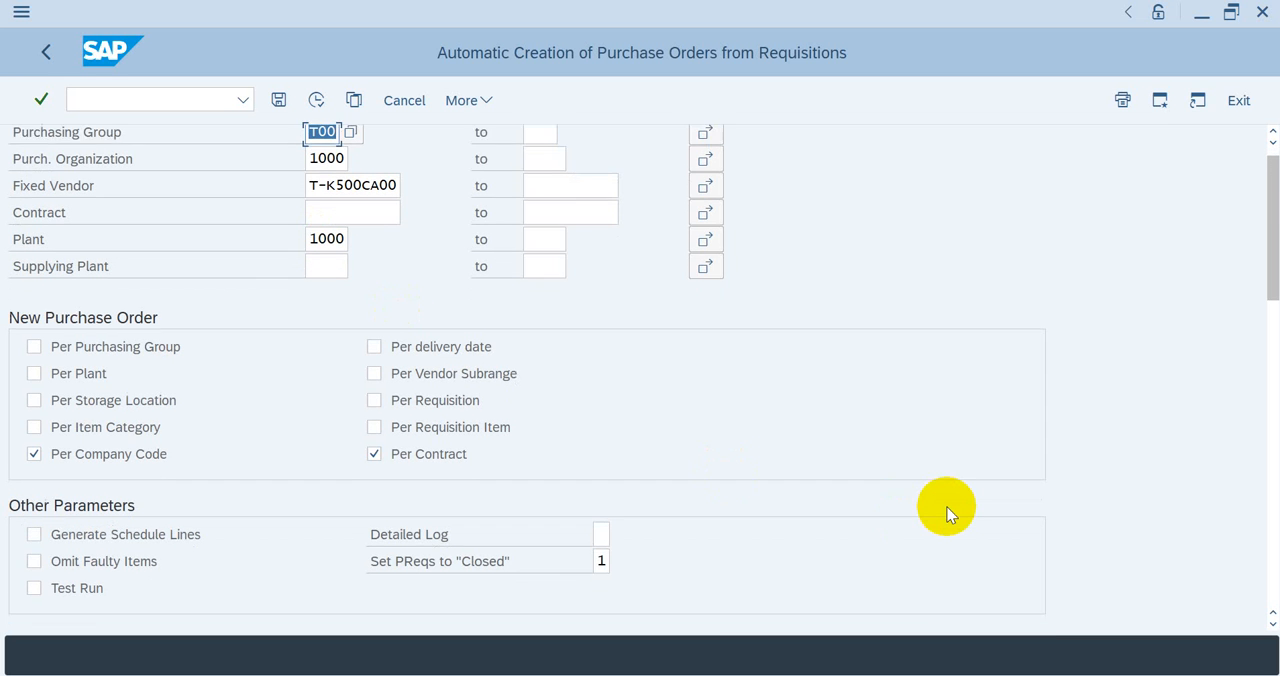
scroll(946, 509, "down", 8)
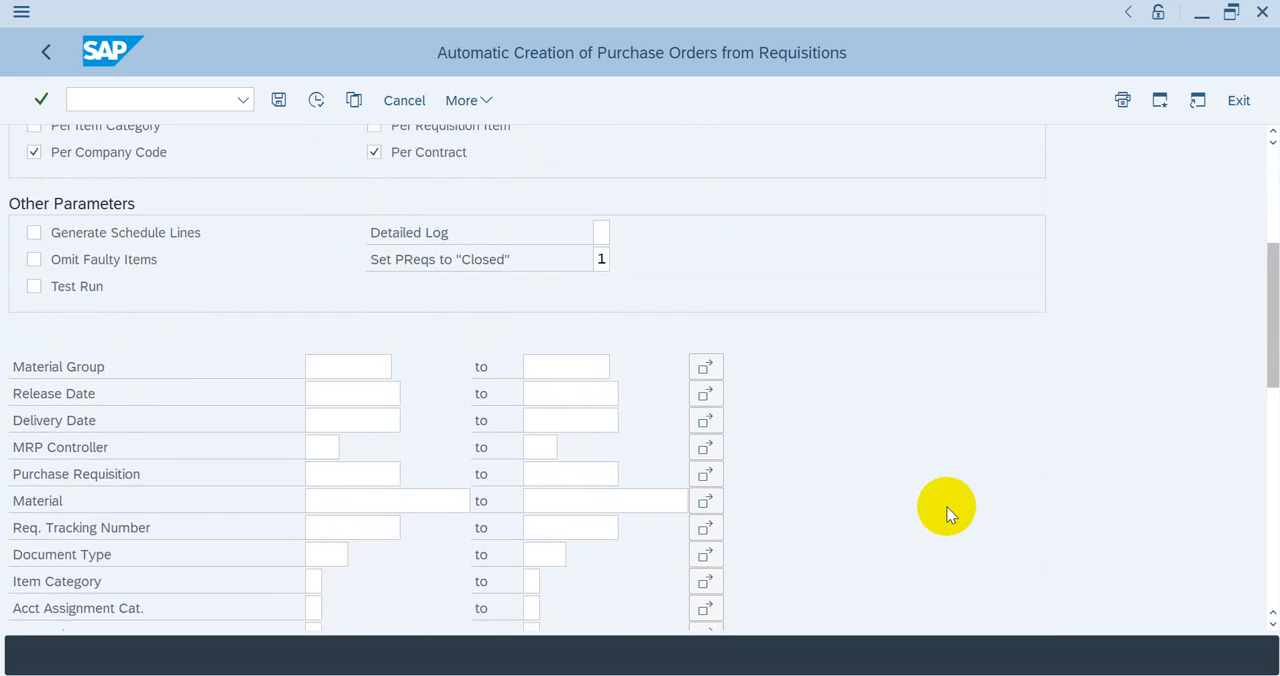
scroll(946, 512, "down", 10)
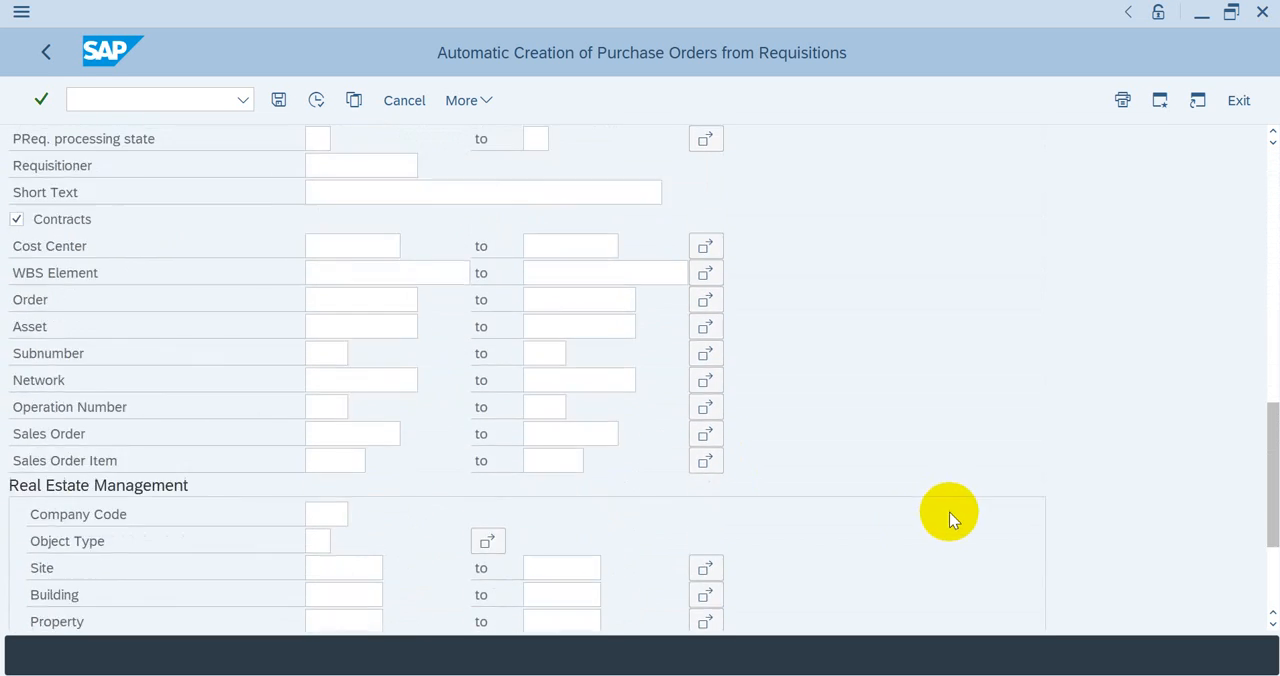
scroll(960, 518, "down", 3)
scroll(1000, 536, "up", 1)
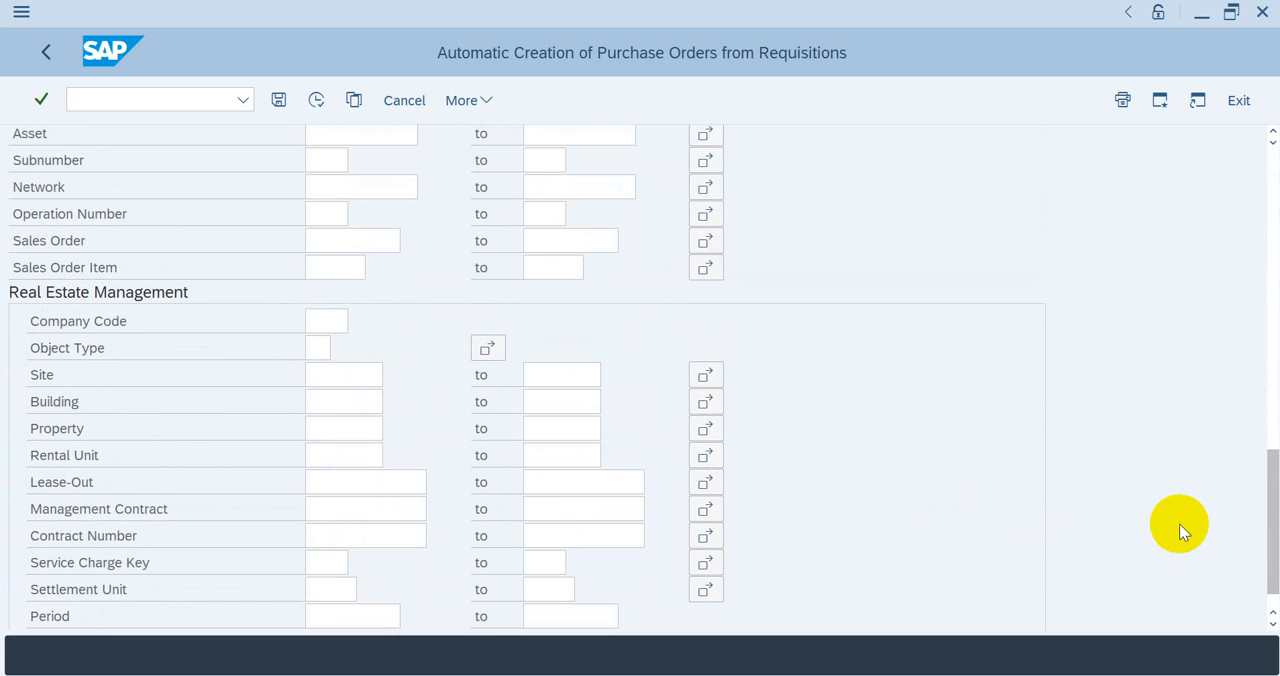
left_click_drag(1272, 532, 1248, 279)
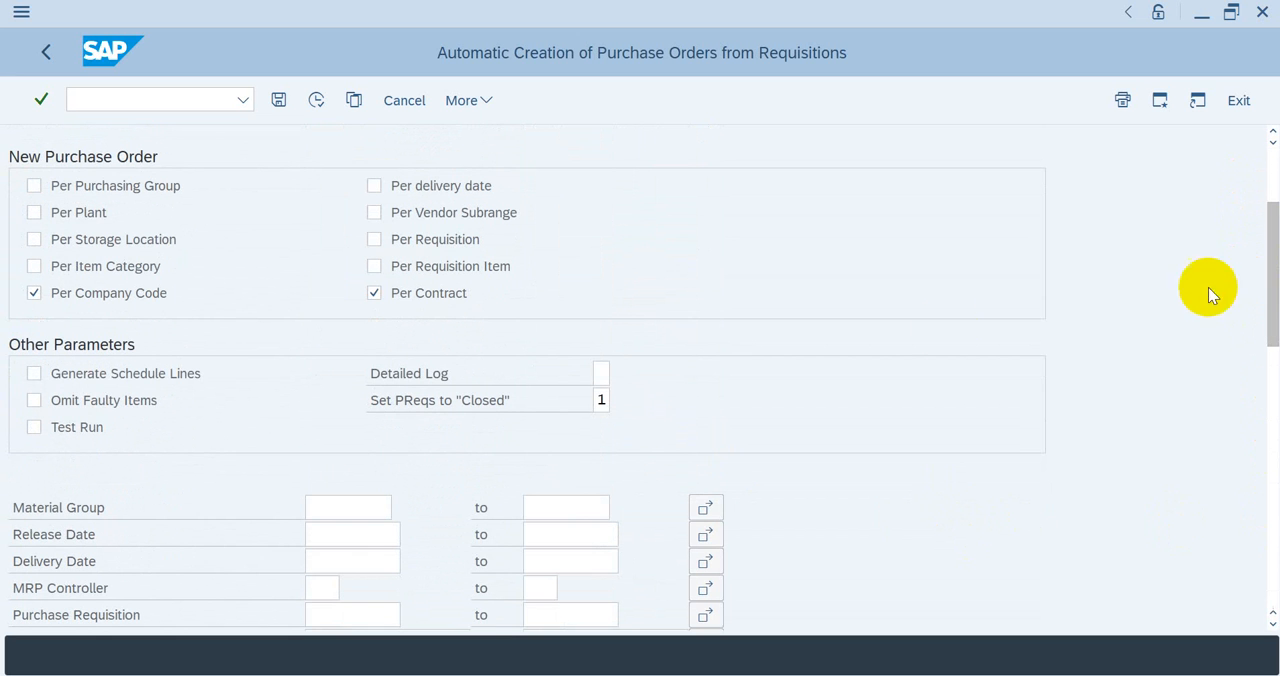
left_click(623, 371)
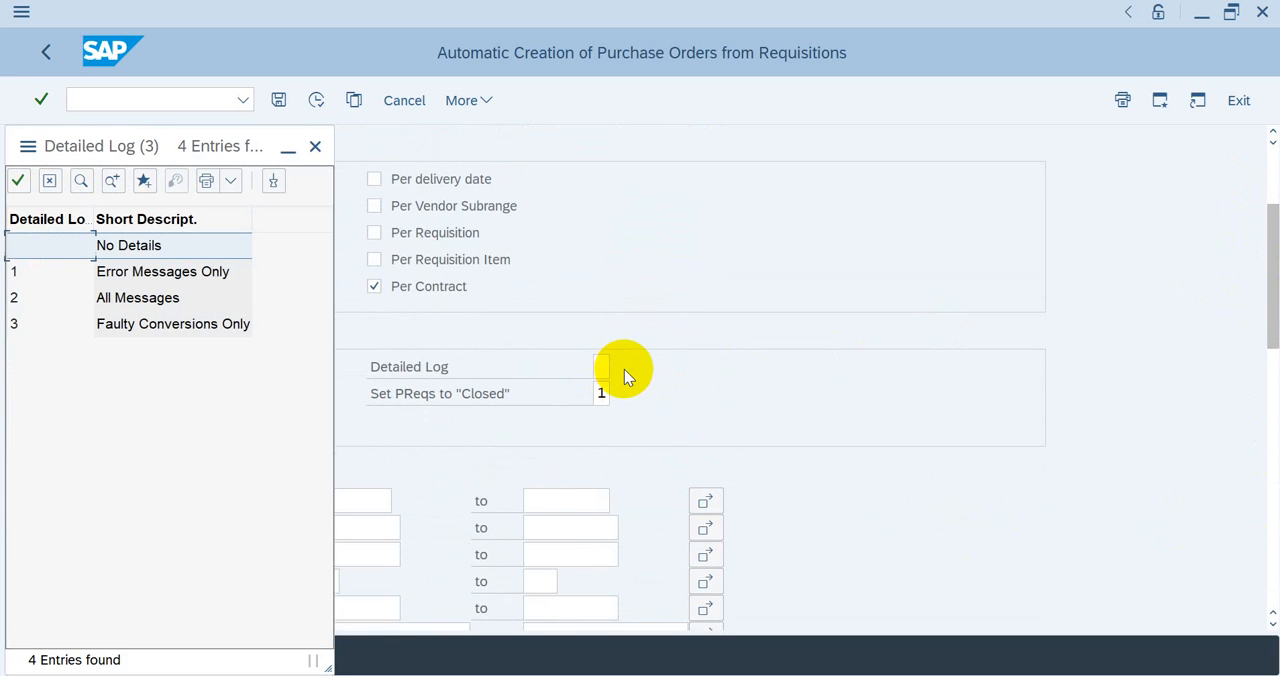
left_click(120, 298)
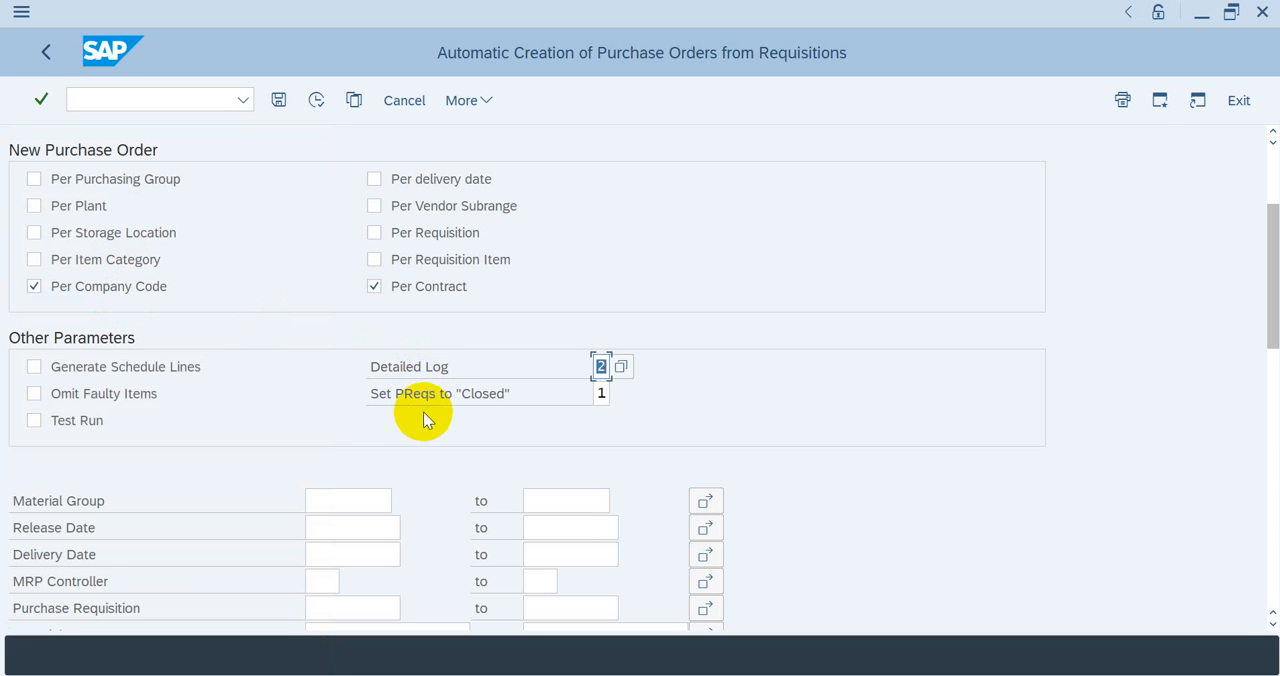
Step: Set the Set PReqs to "Closed" parameter to 2 (Always) and execute the automatic purchase order creation
left_click(601, 393)
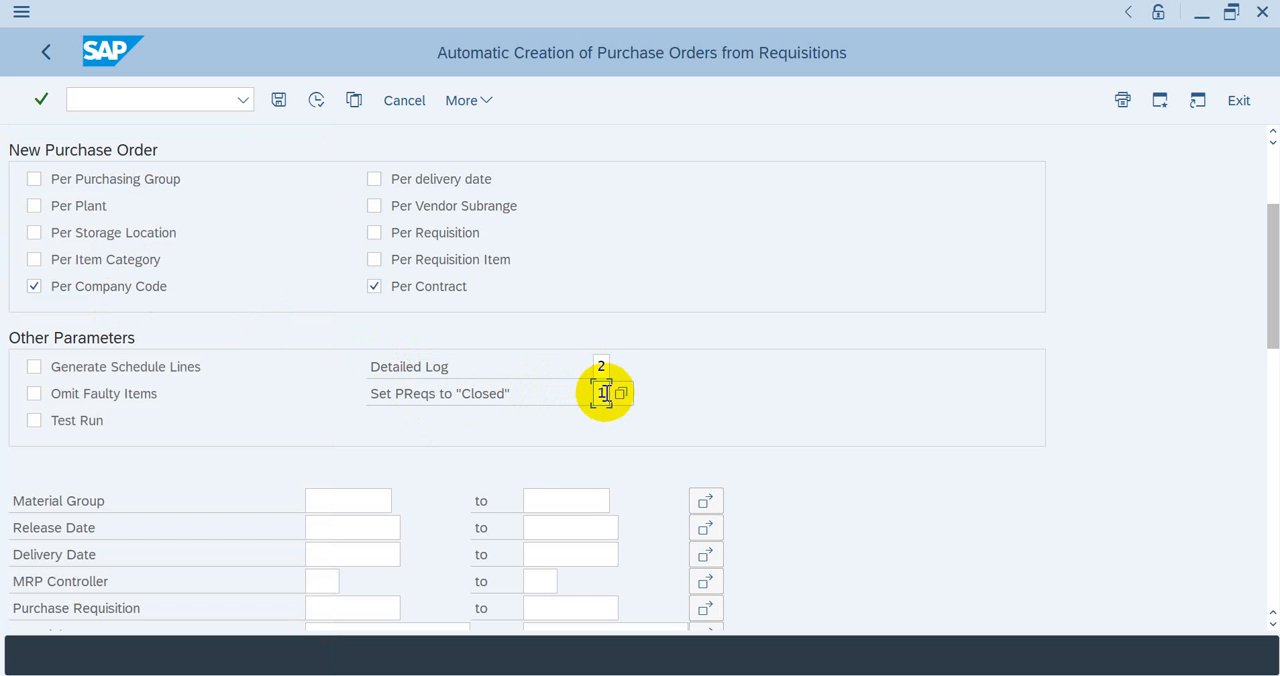
left_click(621, 394)
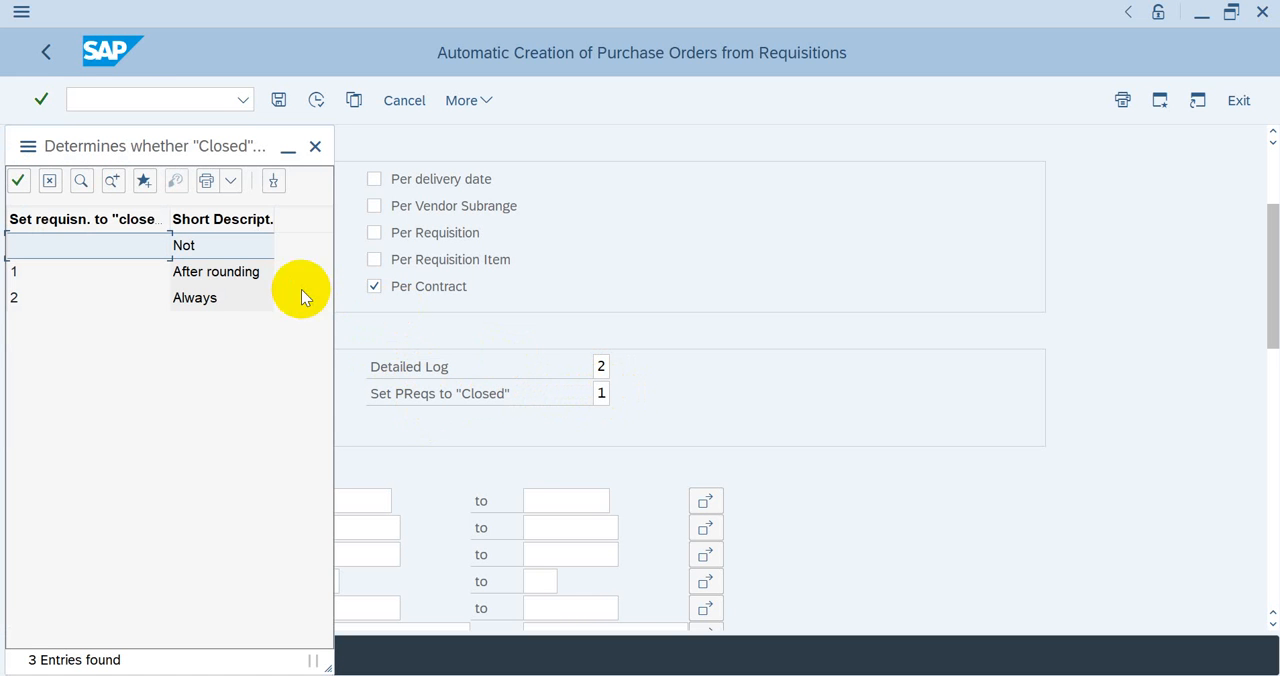
left_click(194, 298)
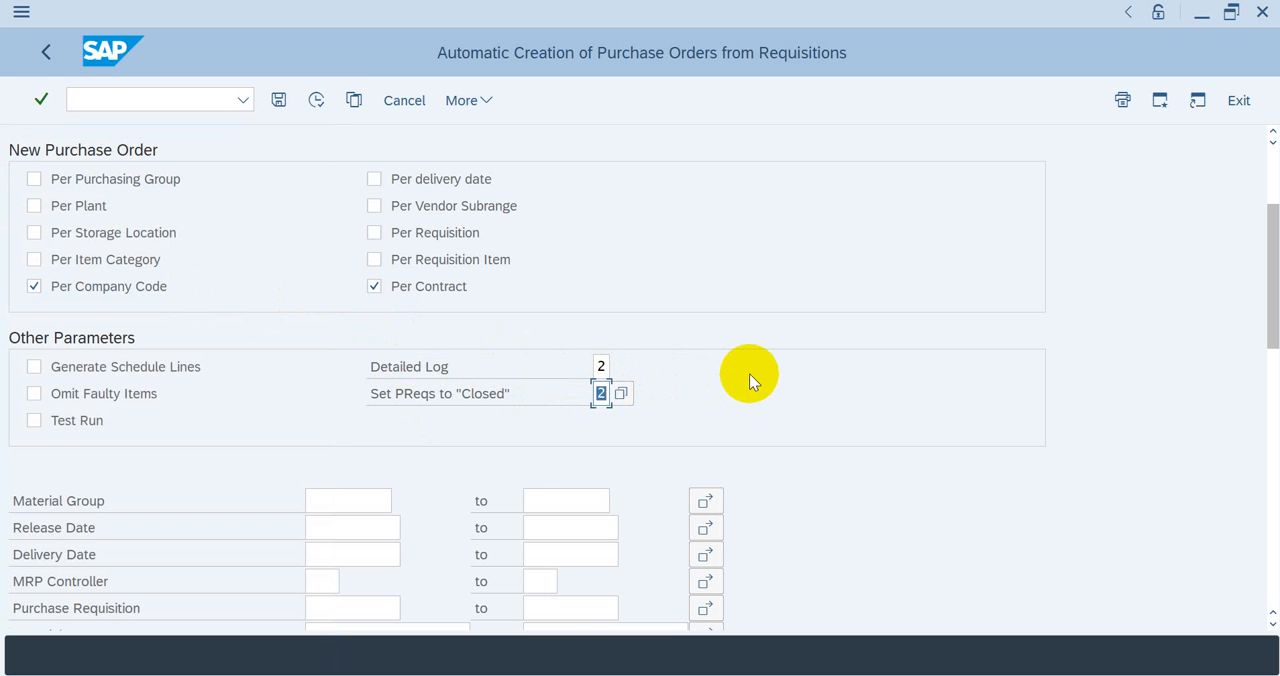
left_click(314, 103)
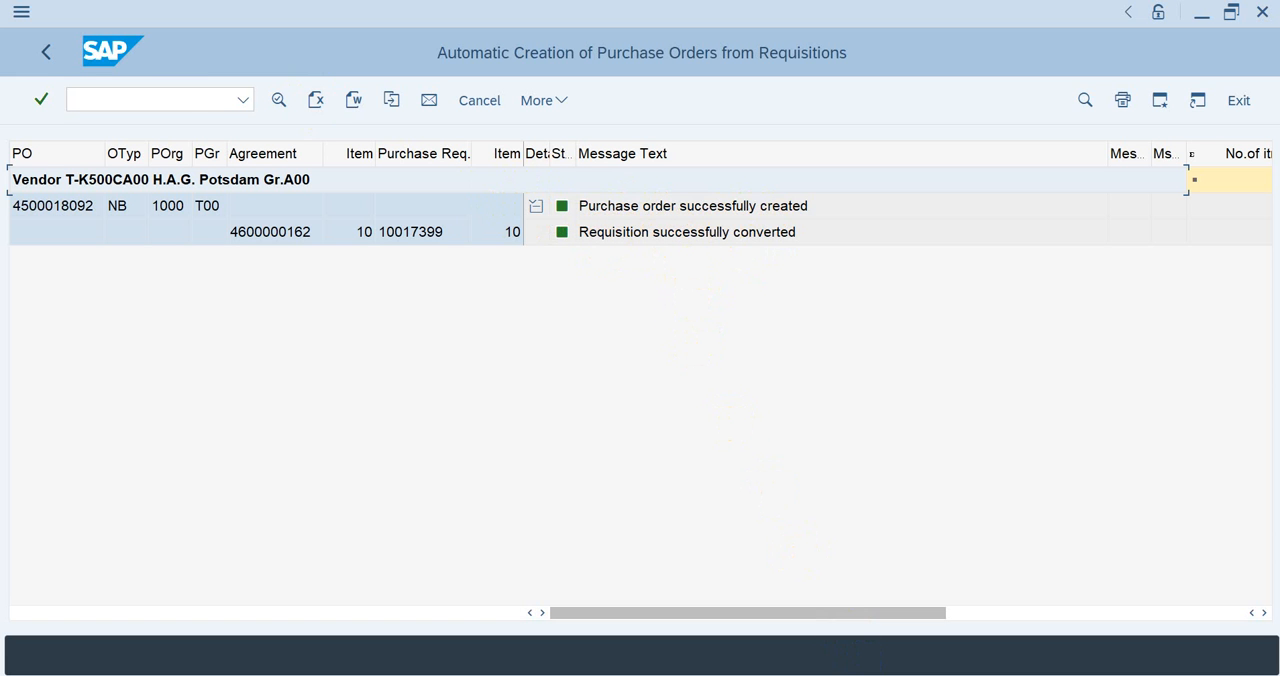
Step: Return to the stock/requirements list session for T-M500DA00 and refresh the list
left_click(771, 630)
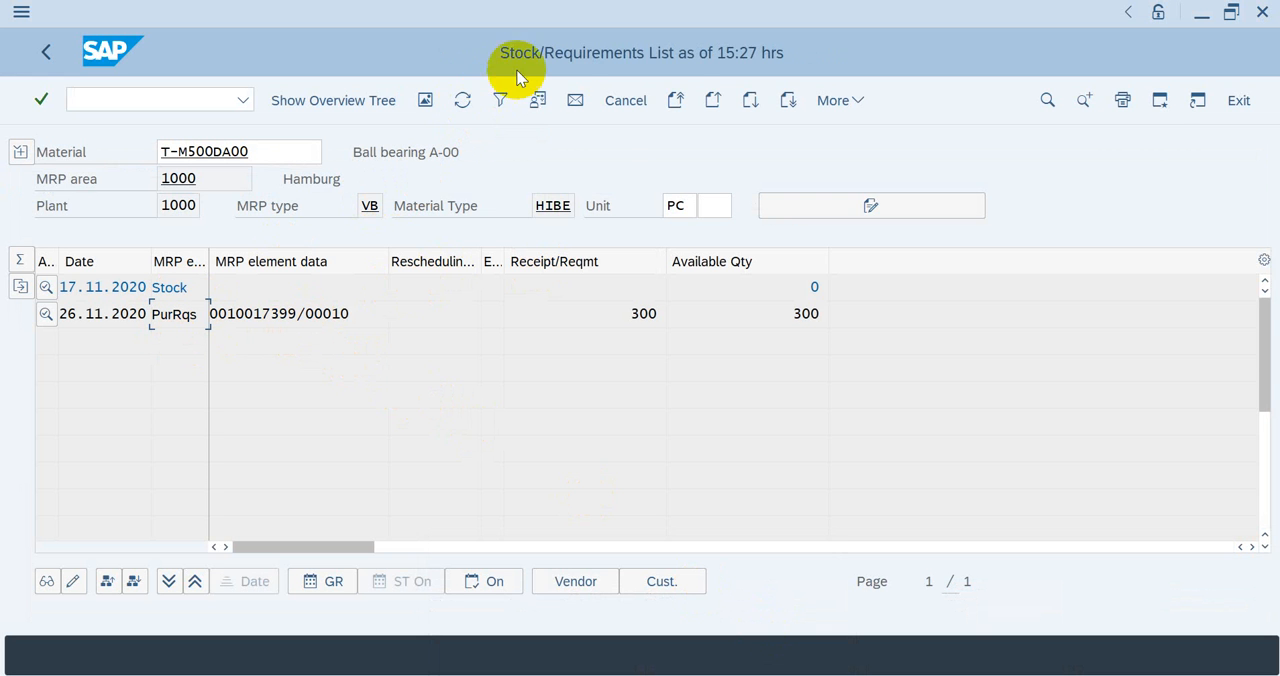
left_click(462, 102)
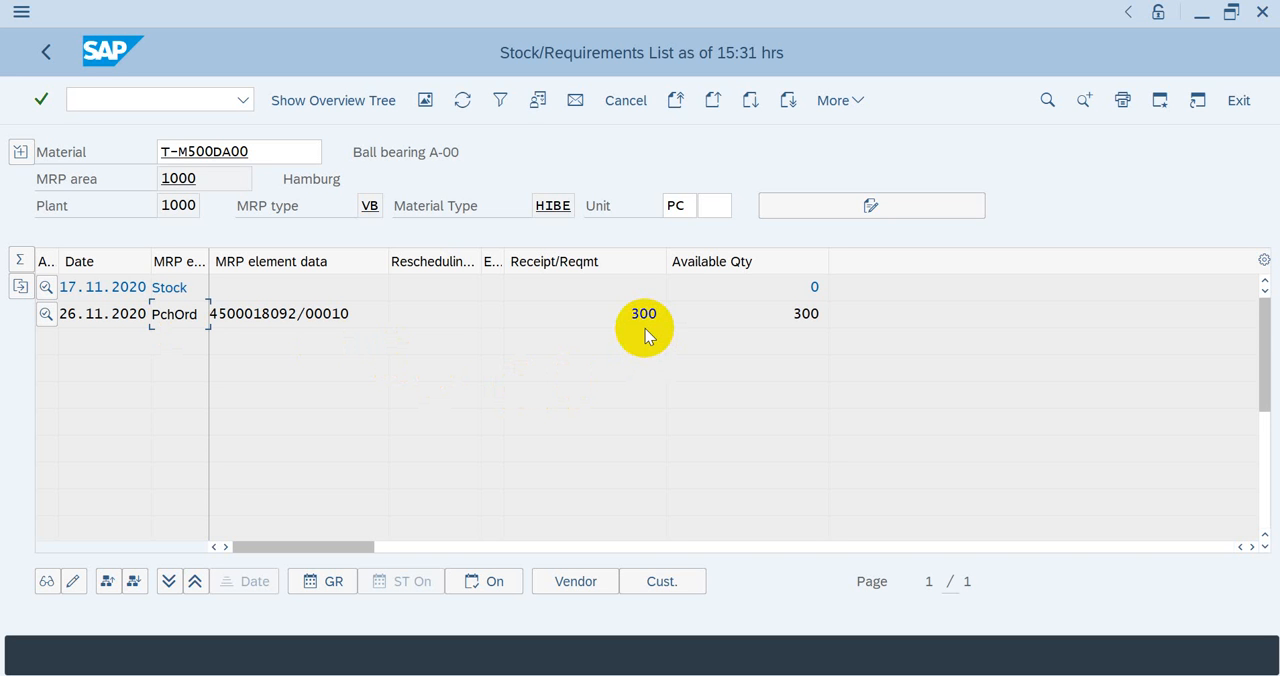
Step: Display the purchase order behind the PchOrd entry dated 26.11.2020, check its item's invoice data, and leave the order
left_click(250, 317)
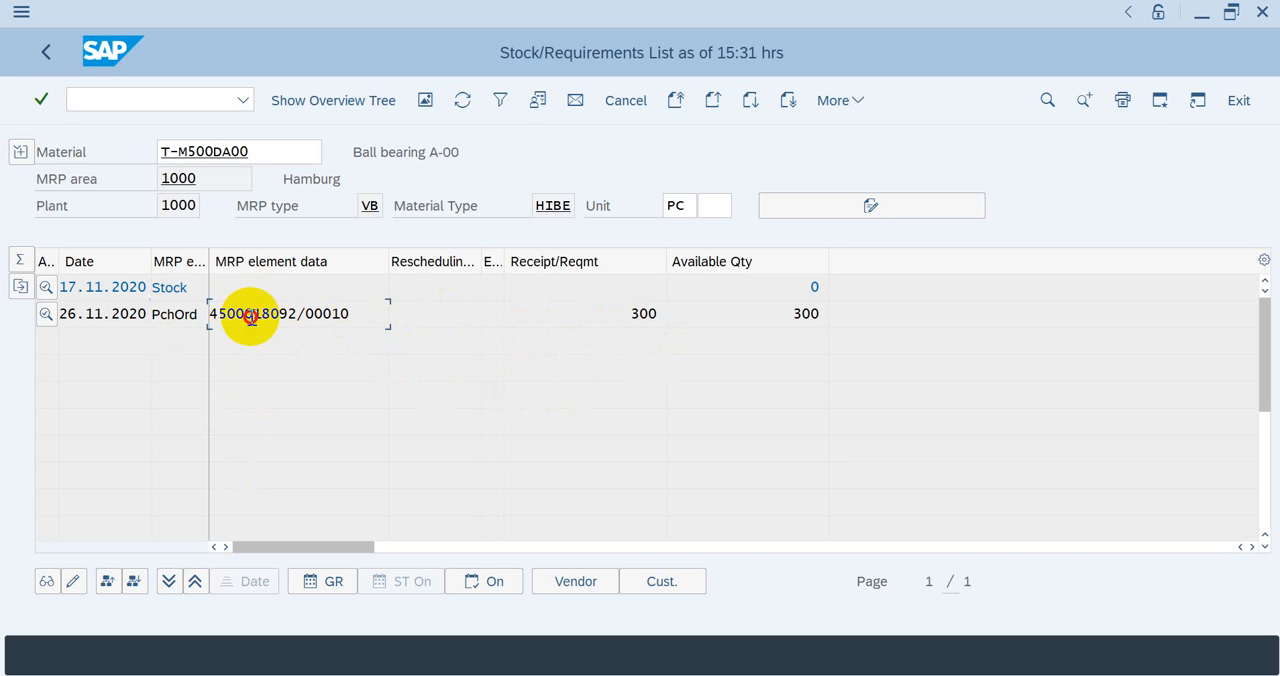
left_click(46, 584)
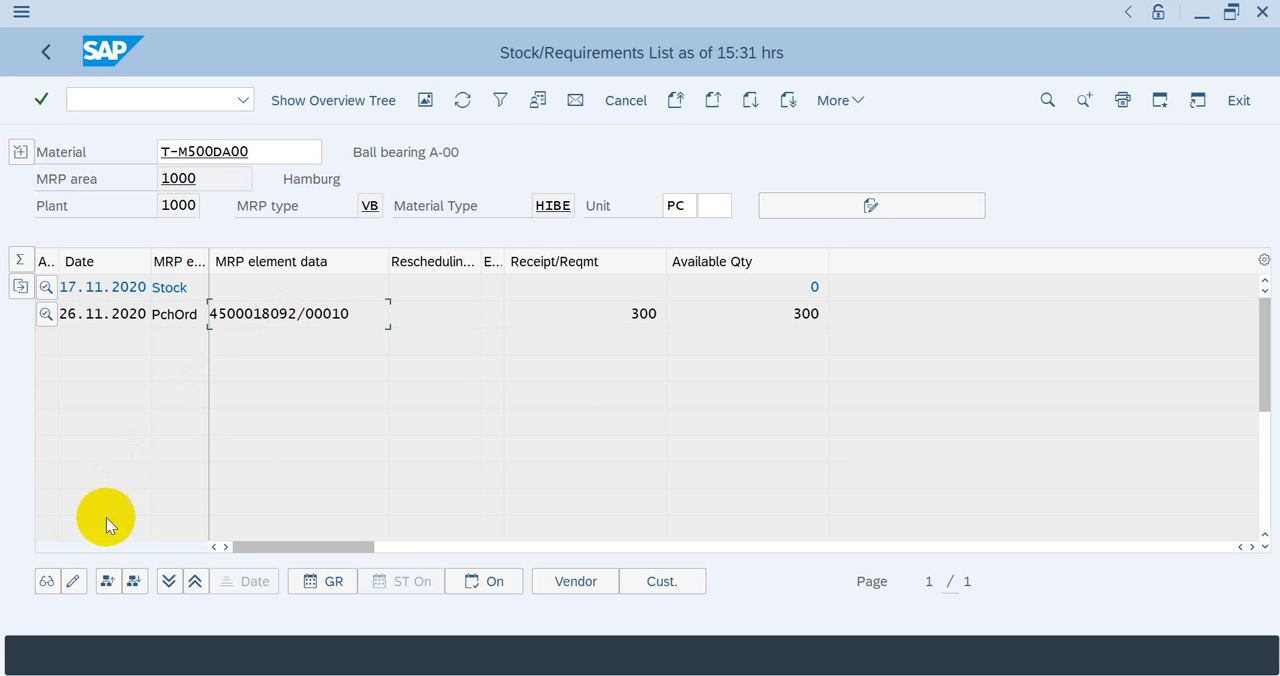
left_click(46, 582)
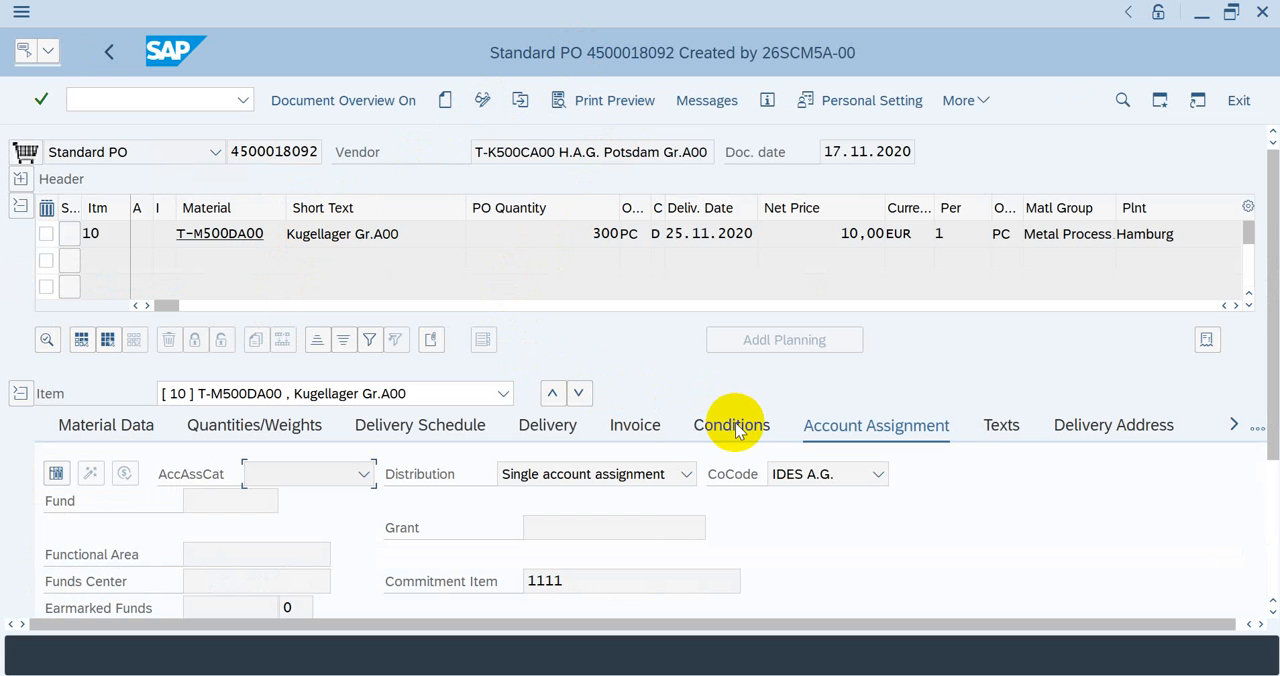
left_click(634, 428)
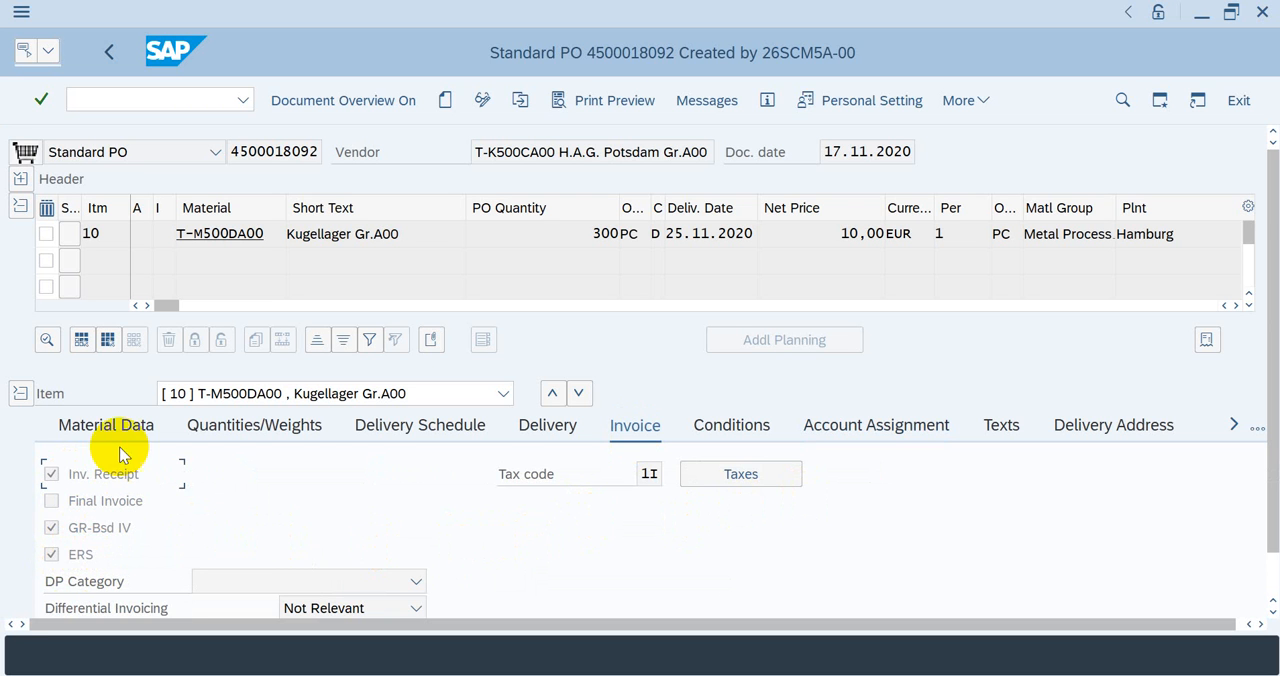
left_click(107, 56)
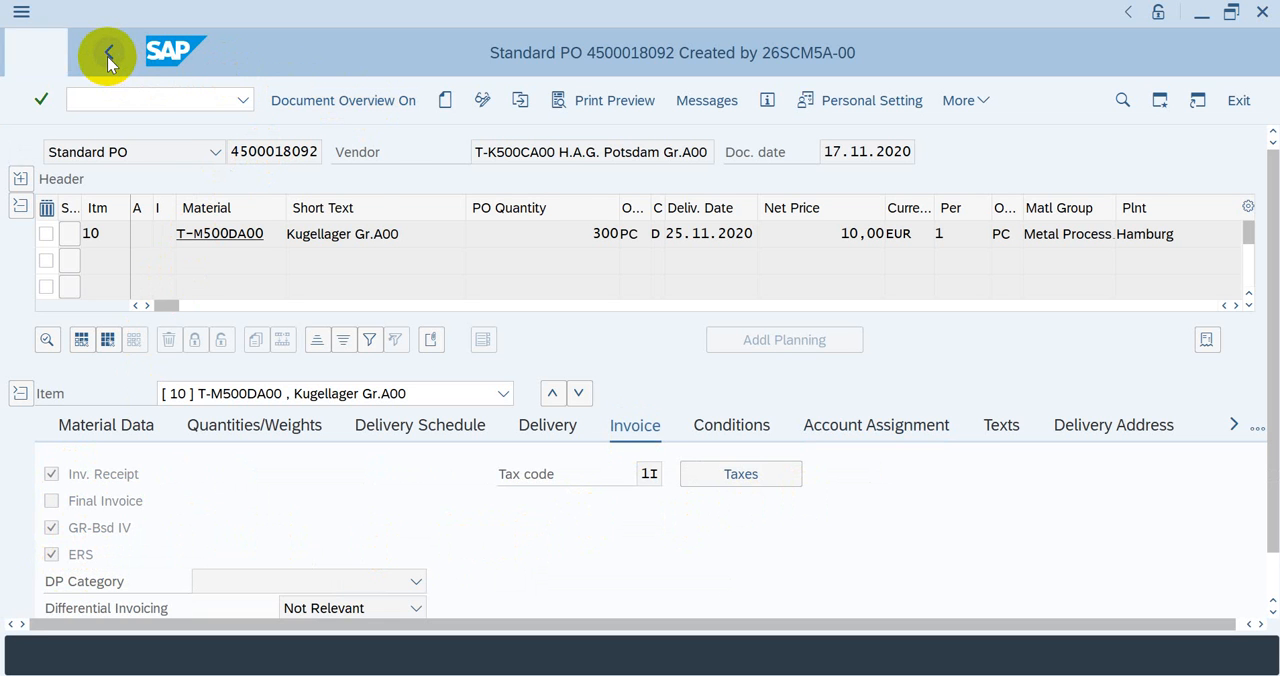